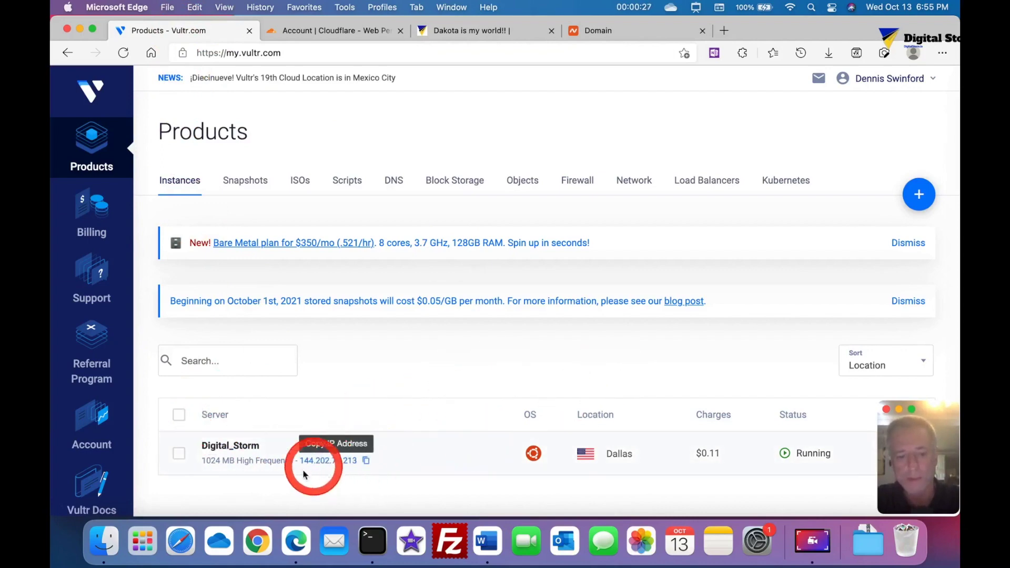
Switch to the Cloudflare account dashboard, briefly loading cloudflare.com in a new tab and closing it
click(362, 30)
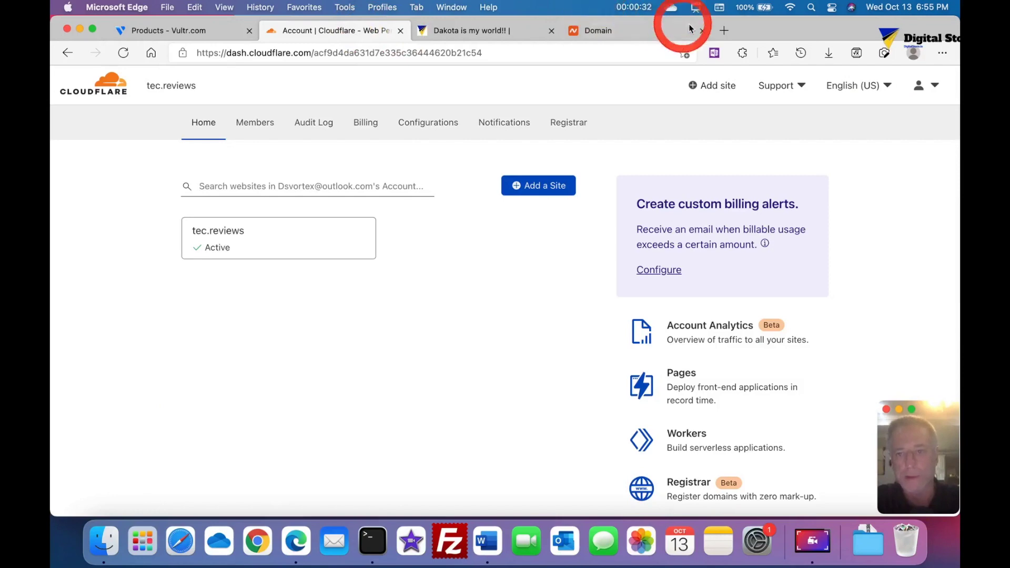
click(725, 30)
text(clo)
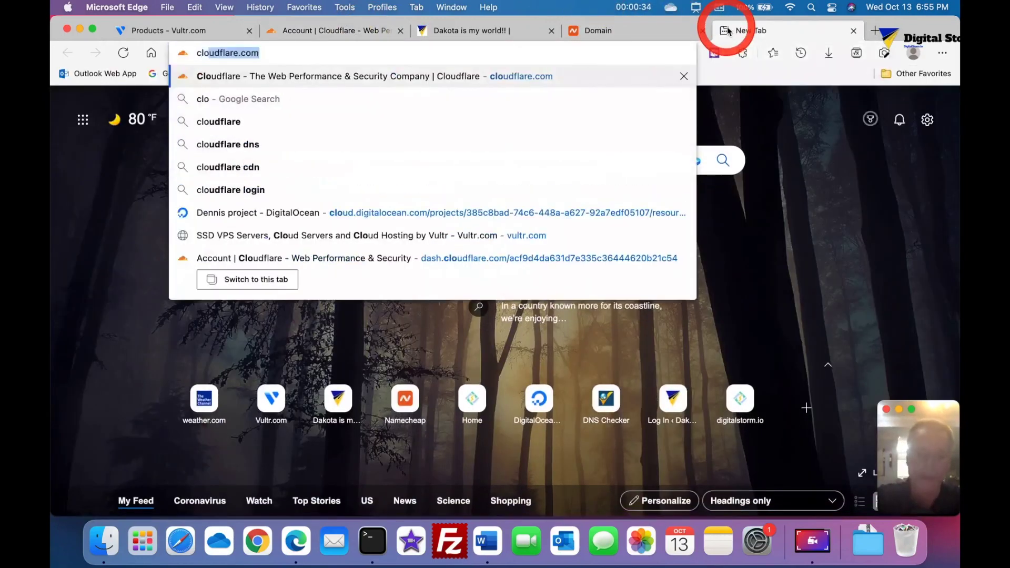
text(udflare.c)
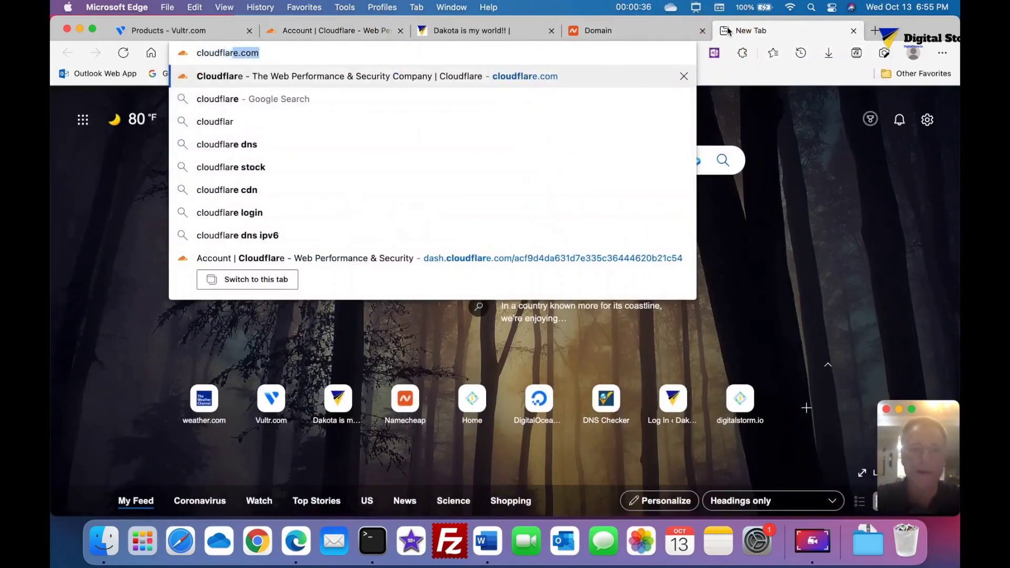
text(om)
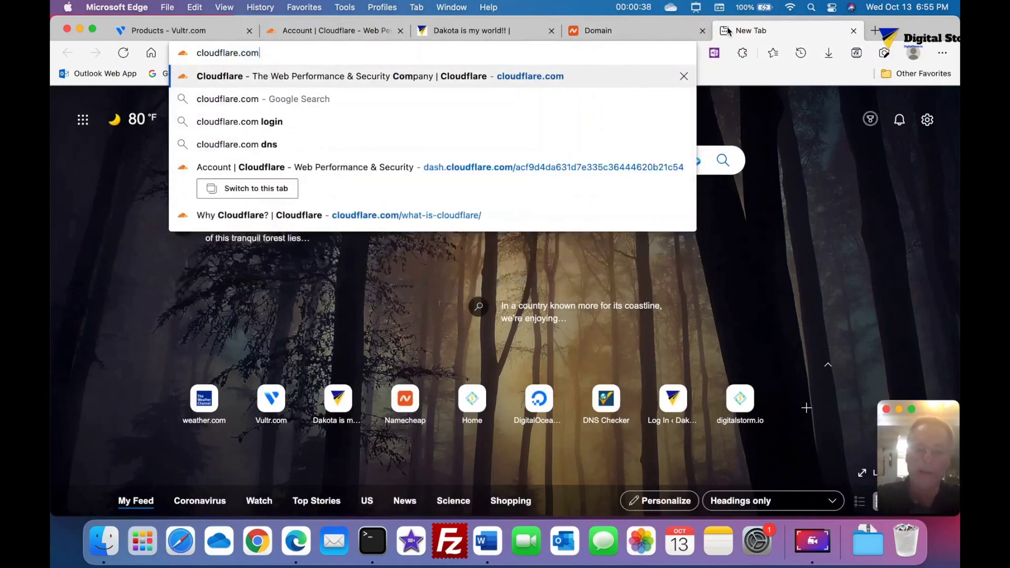
key(Return)
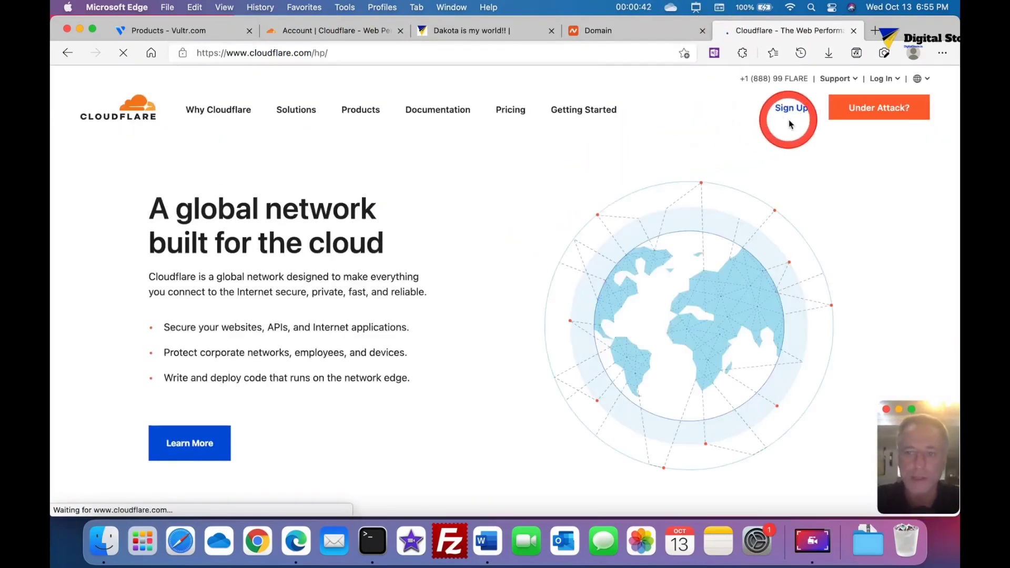
click(854, 31)
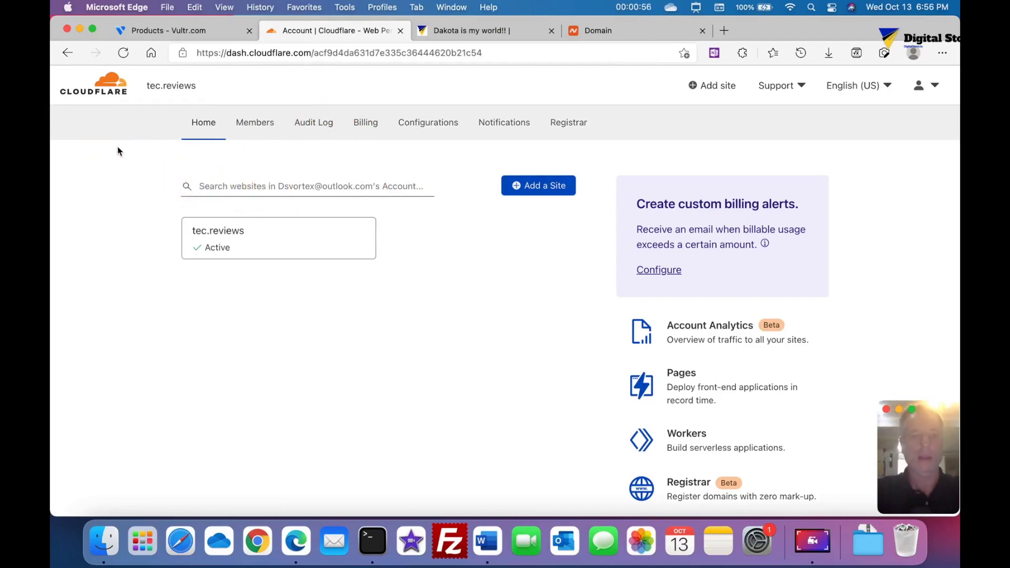
Add digitalstorm.io as a new site in the Cloudflare account
click(521, 187)
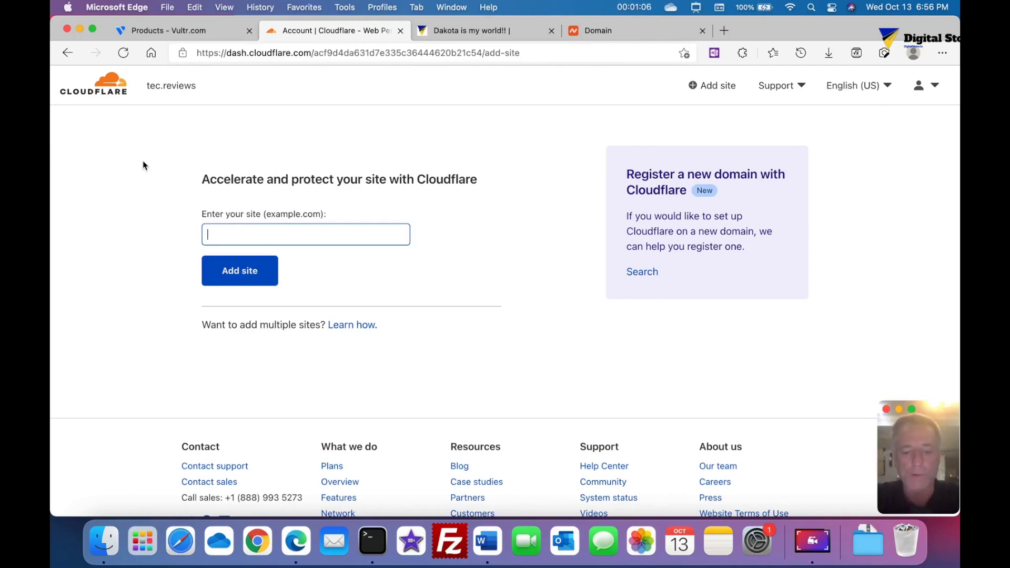
text(digital)
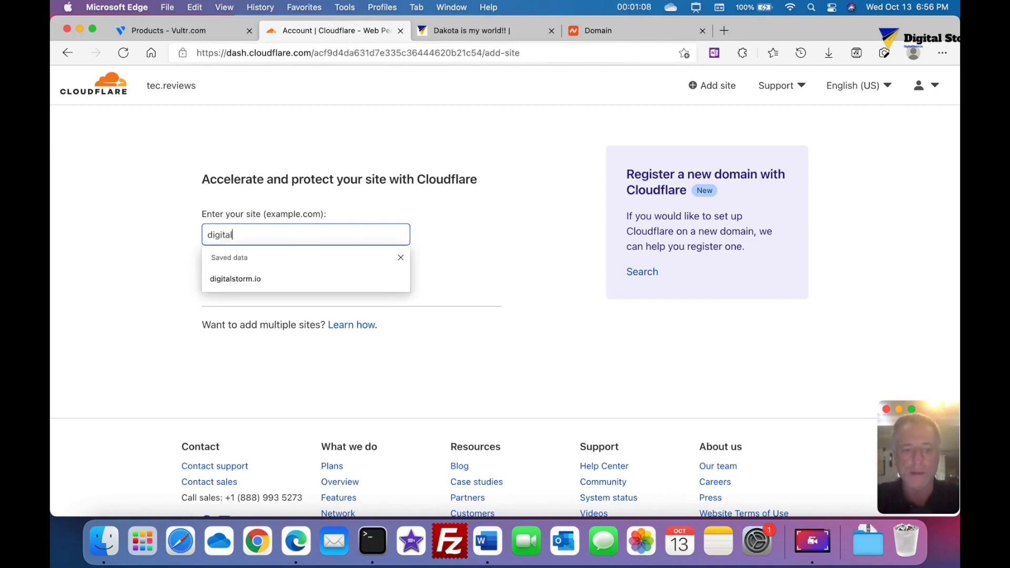
text(storm.io)
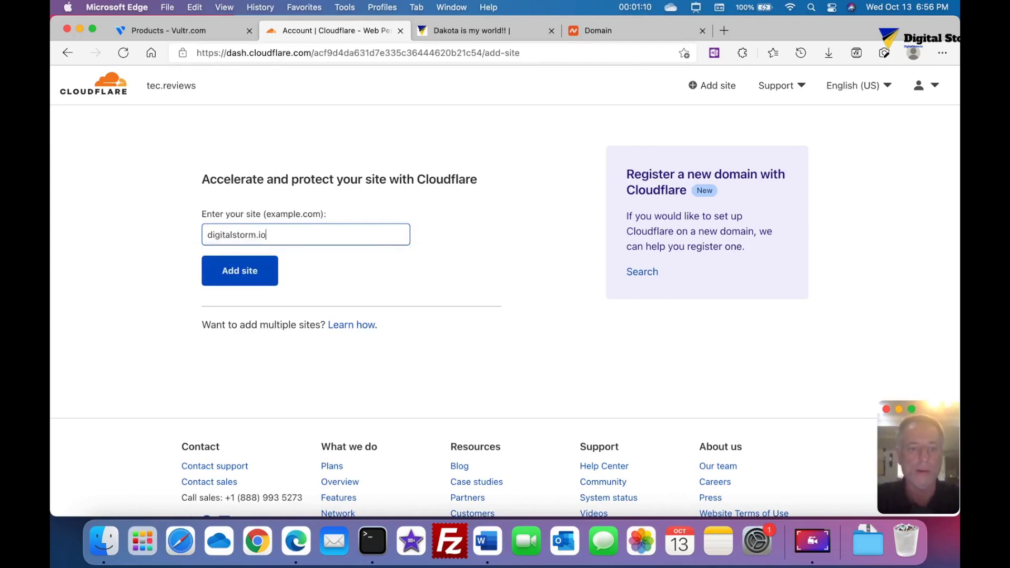
click(230, 275)
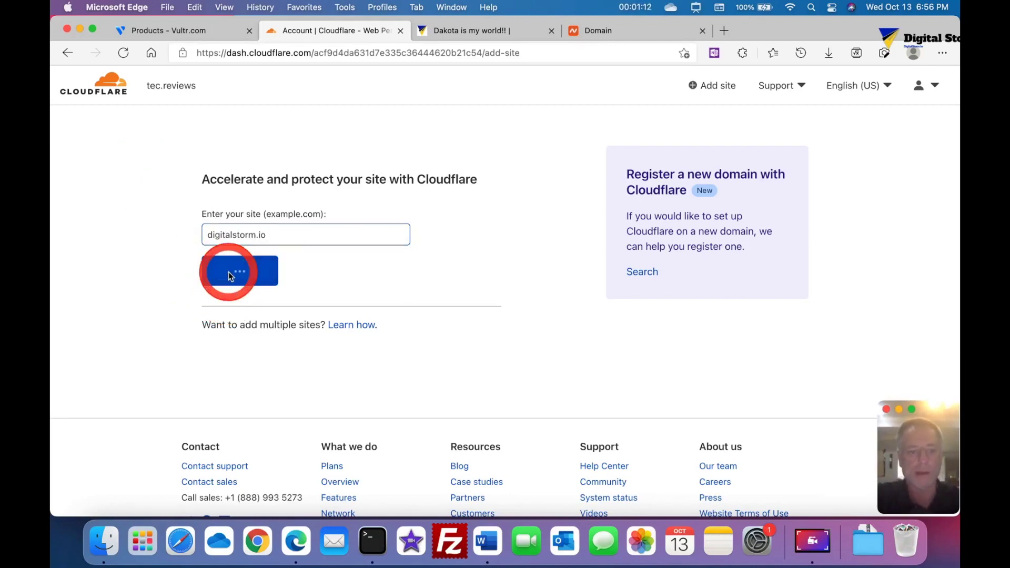
Select the Free plan and continue to the DNS records review
mouse_move(262, 229)
mouse_down()
mouse_move(271, 198)
mouse_move(301, 189)
mouse_up()
scroll(323, 185, down, 3)
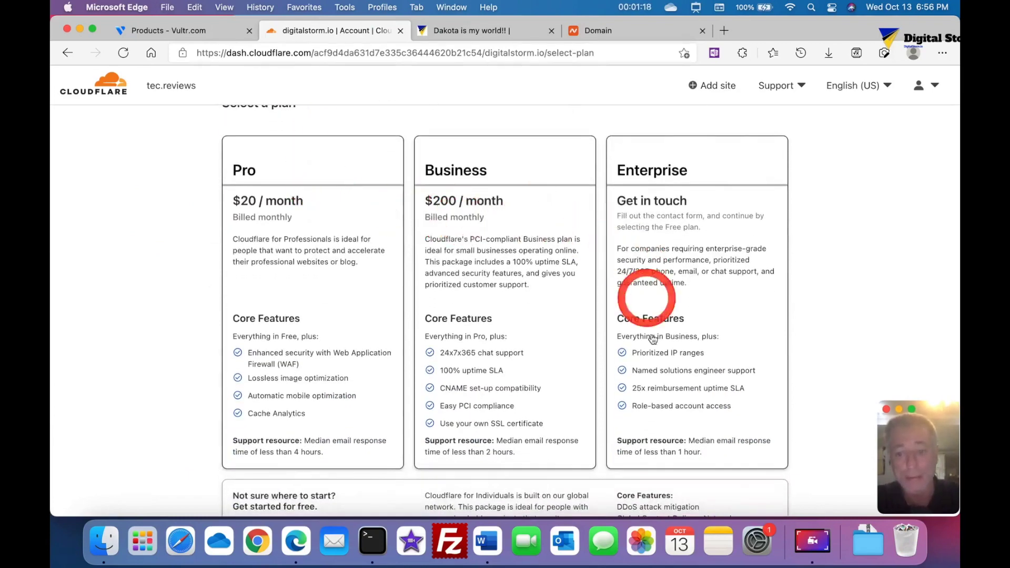
scroll(382, 306, down, 4)
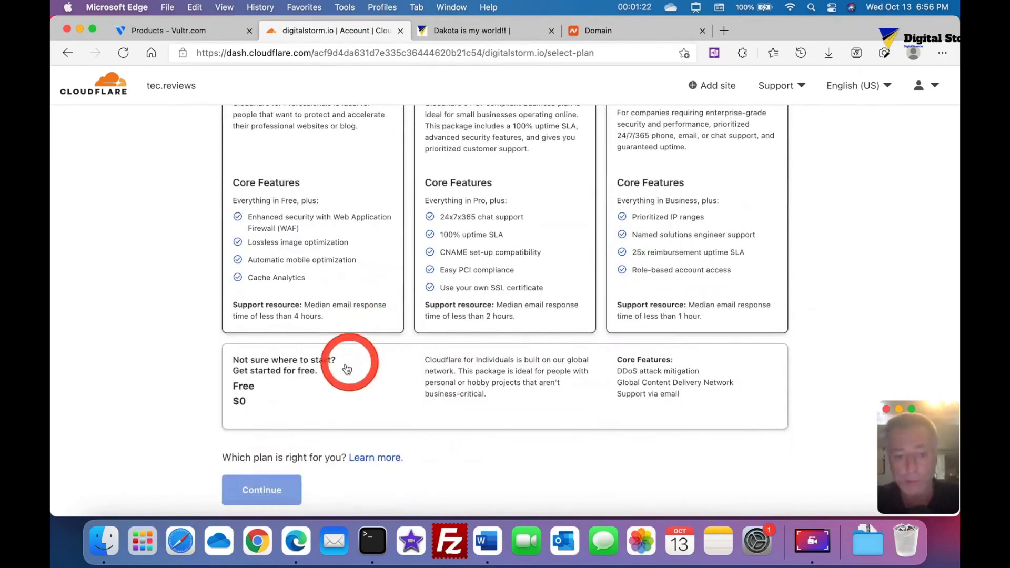
click(248, 389)
scroll(250, 387, down, 3)
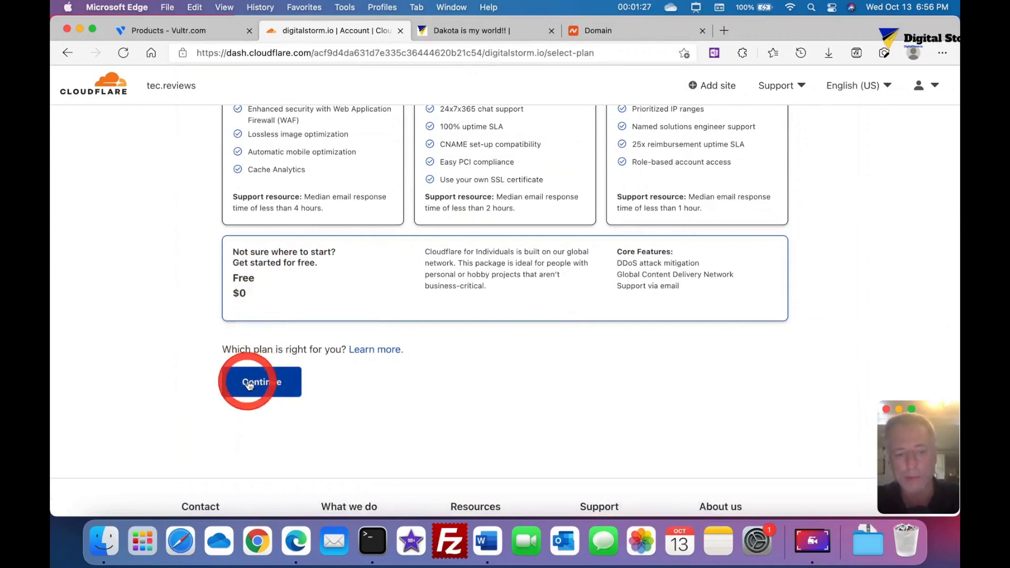
click(262, 382)
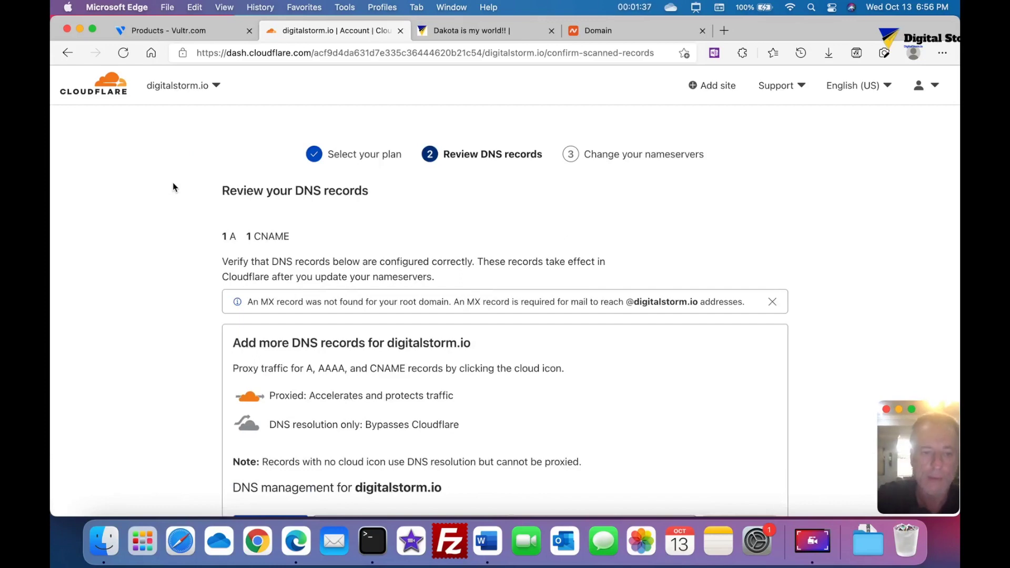
Check that the scanned A record matches the Vultr server IP 144.202.76.213
mouse_move(211, 225)
mouse_down()
mouse_move(232, 243)
mouse_move(258, 244)
mouse_up()
scroll(338, 243, down, 5)
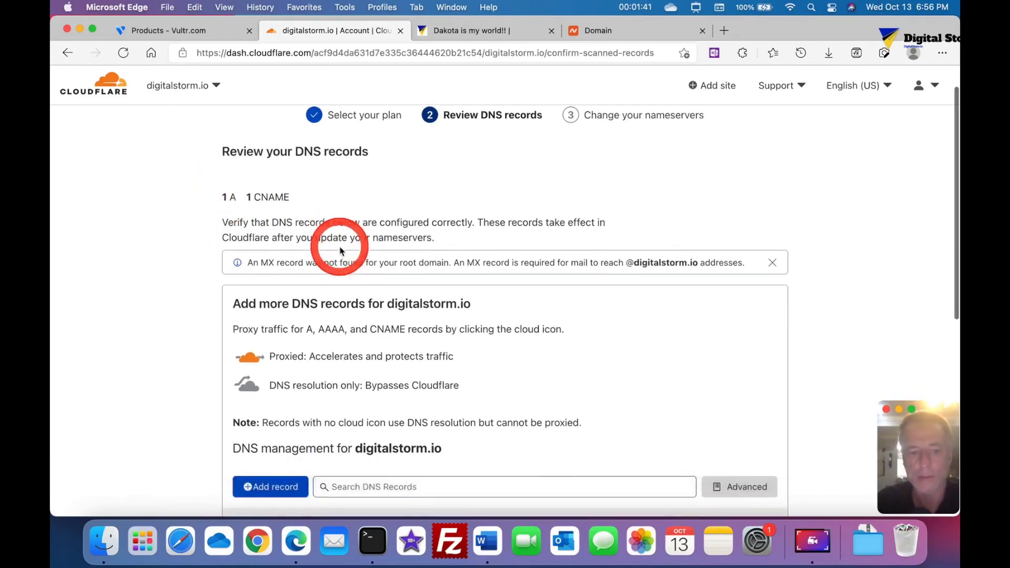
scroll(339, 247, down, 2)
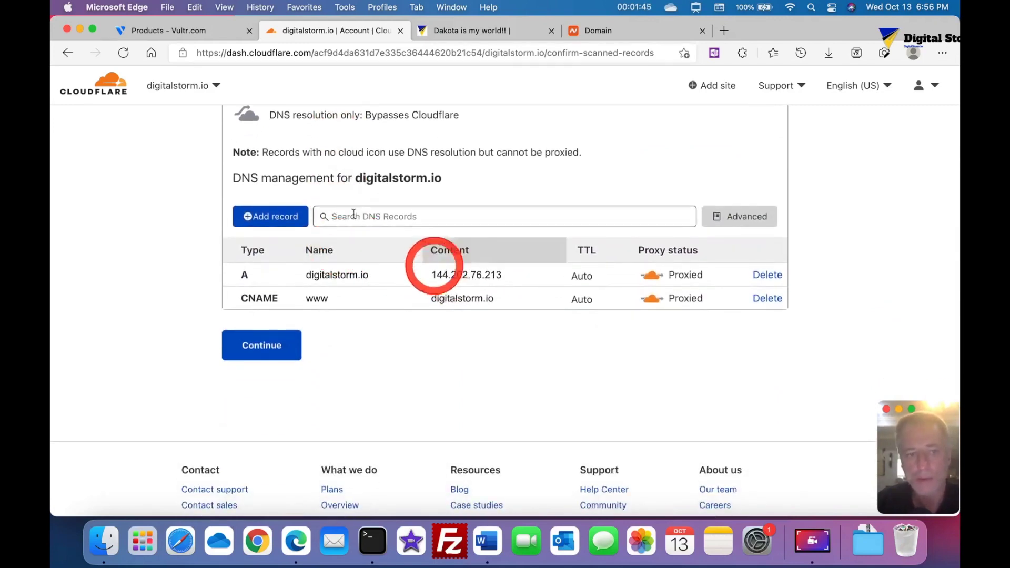
click(180, 33)
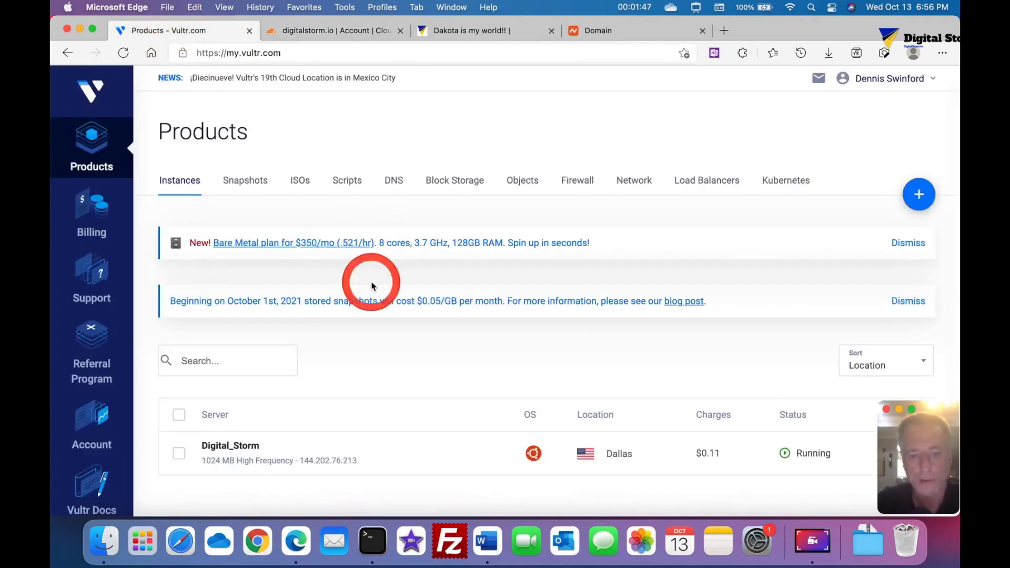
click(369, 30)
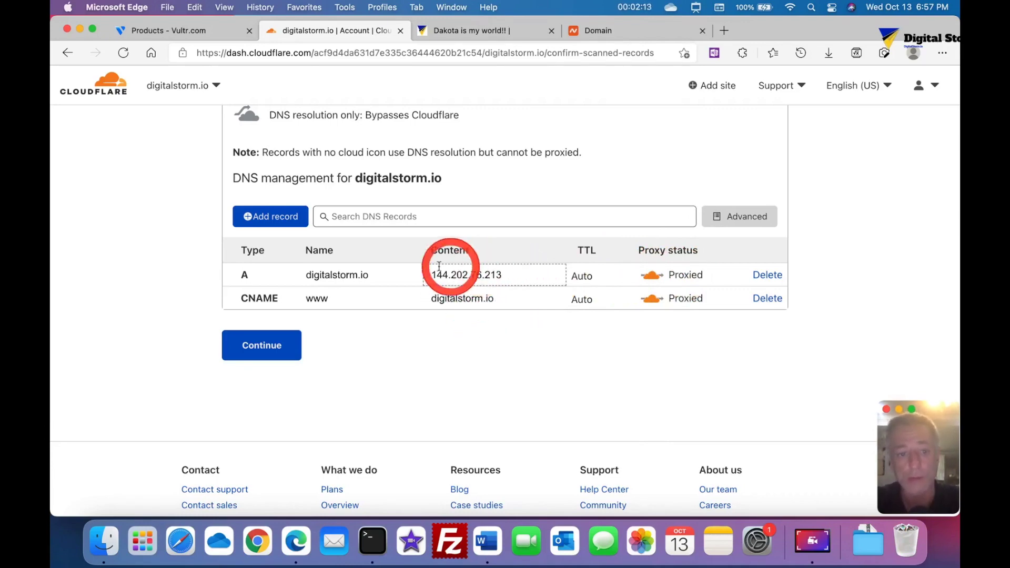
Accept the DNS records and copy nameserver ernest.ns.cloudflare.com from the instructions page
click(266, 345)
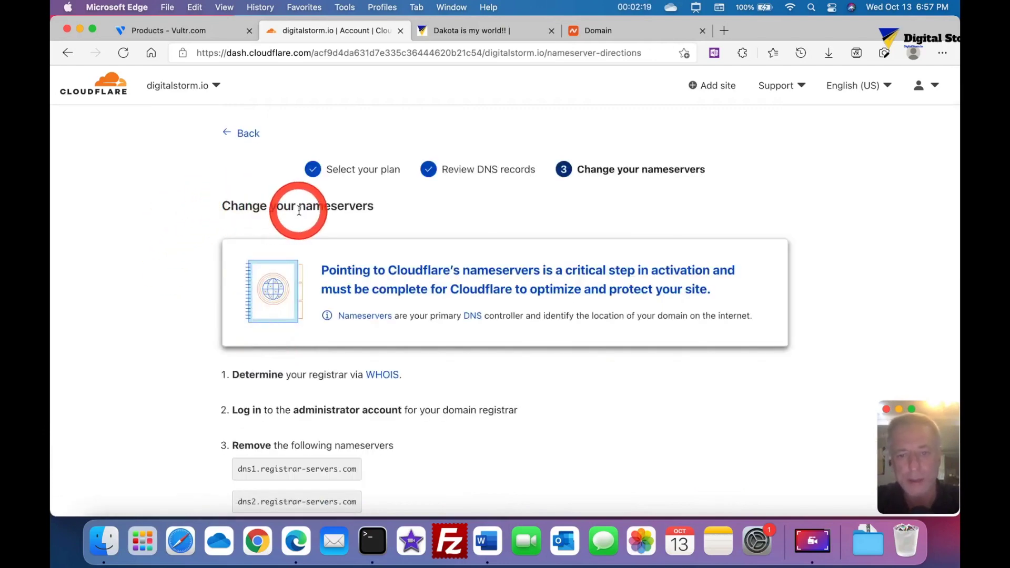
scroll(299, 211, down, 2)
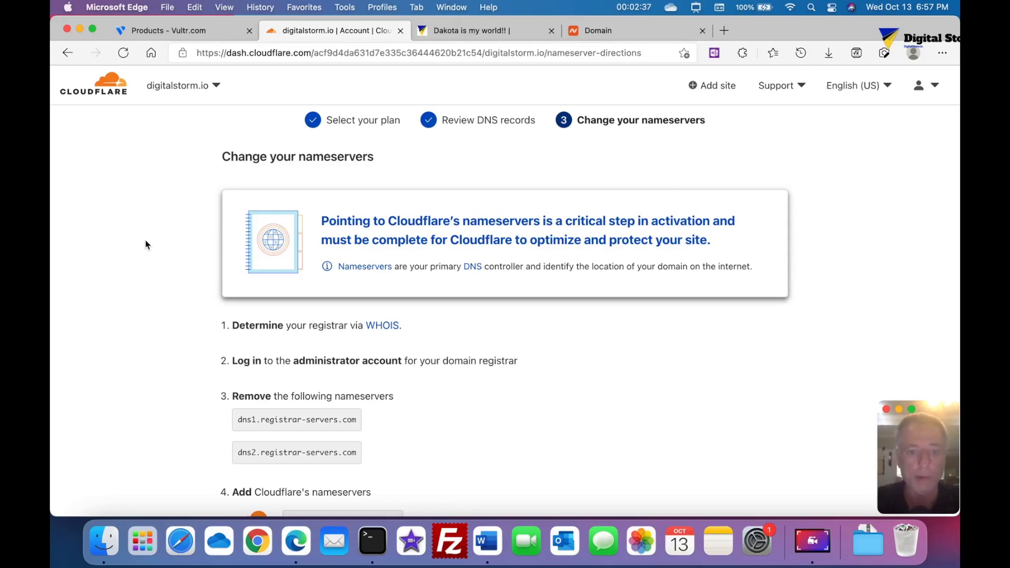
mouse_move(145, 240)
mouse_down()
mouse_move(166, 221)
mouse_move(171, 195)
mouse_up()
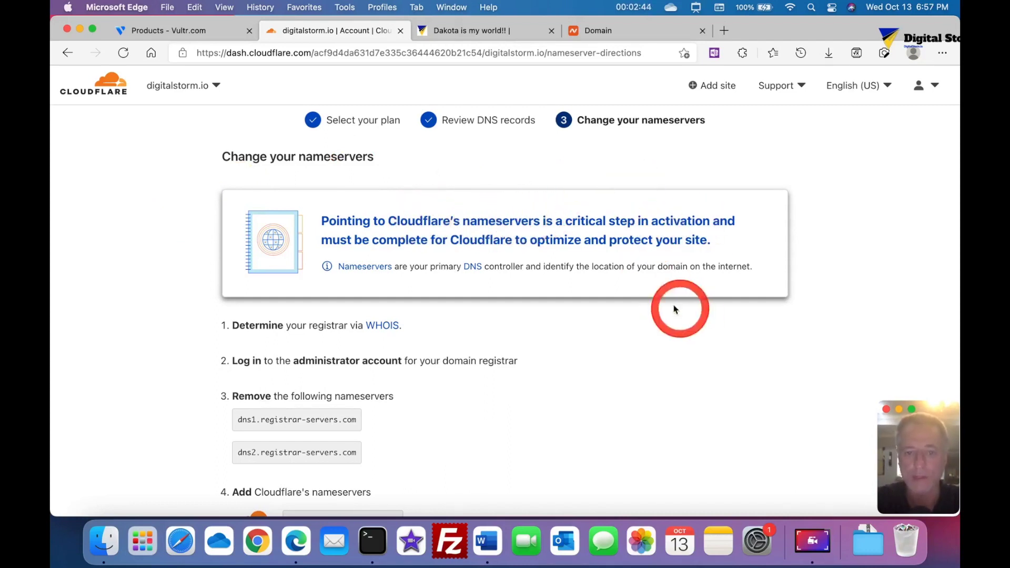
scroll(535, 375, down, 2)
scroll(536, 375, down, 2)
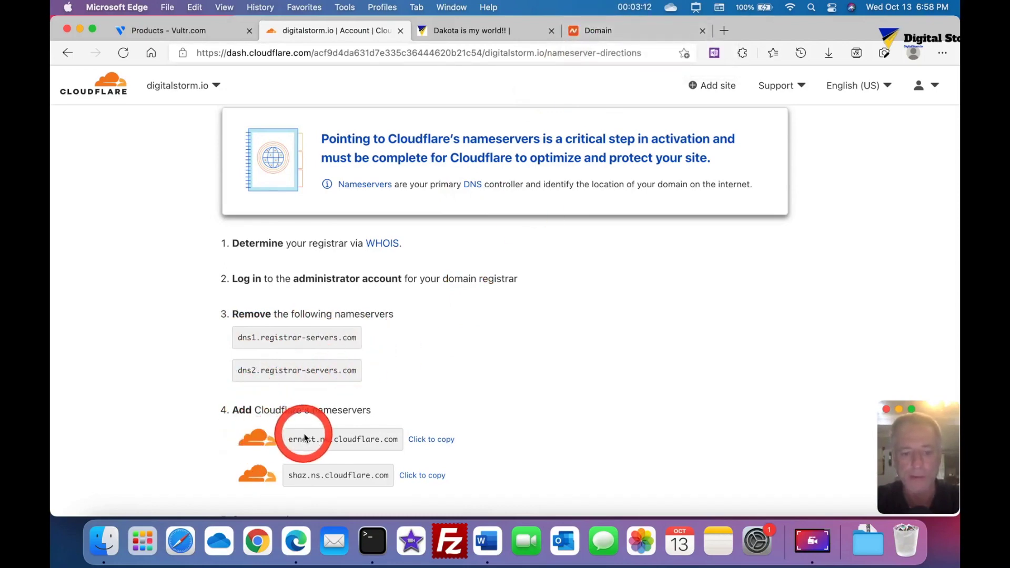
click(434, 443)
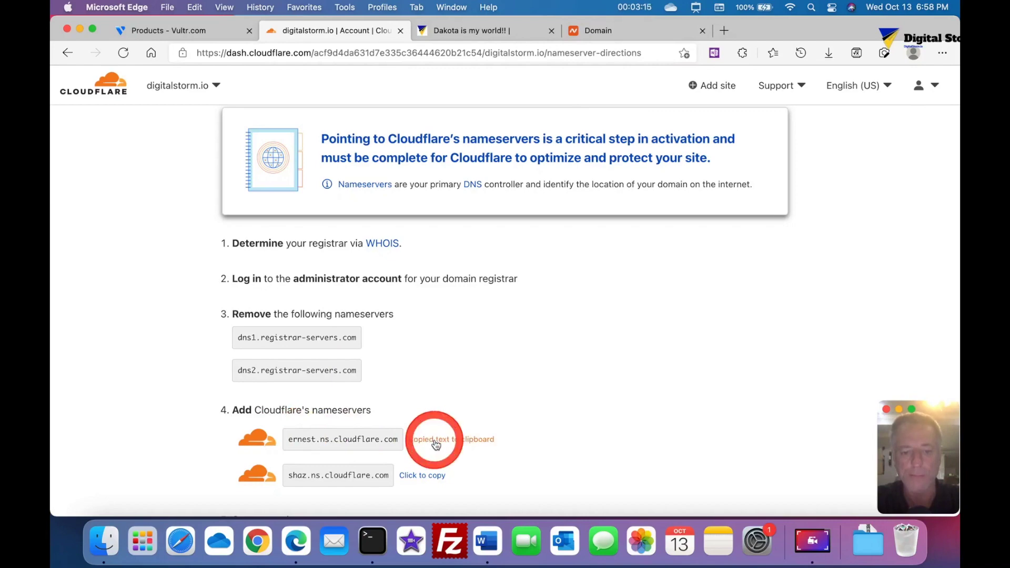
Switch the domain to Custom DNS in Namecheap and paste ernest.ns.cloudflare.com as nameserver 1
click(611, 31)
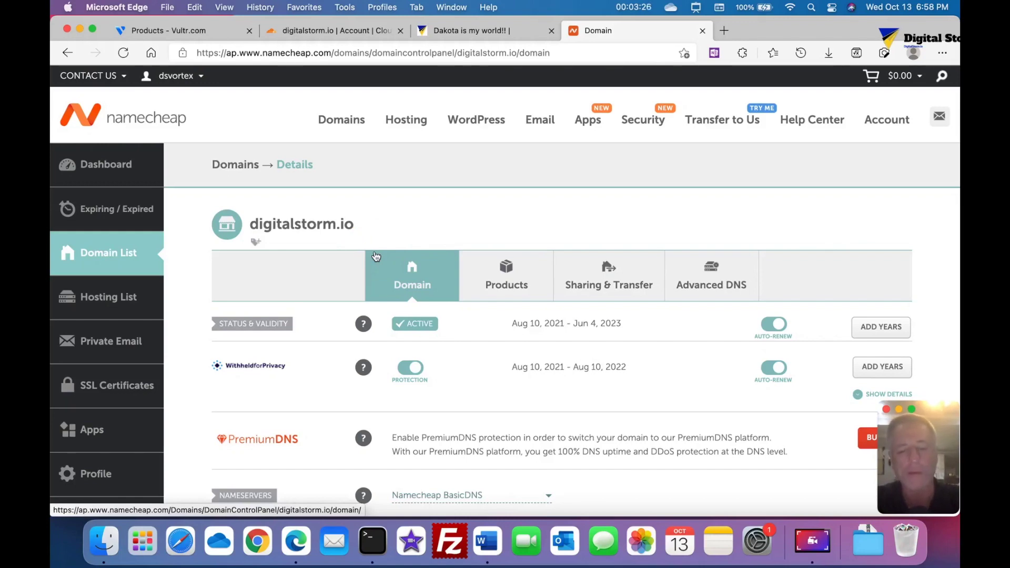
scroll(376, 256, down, 3)
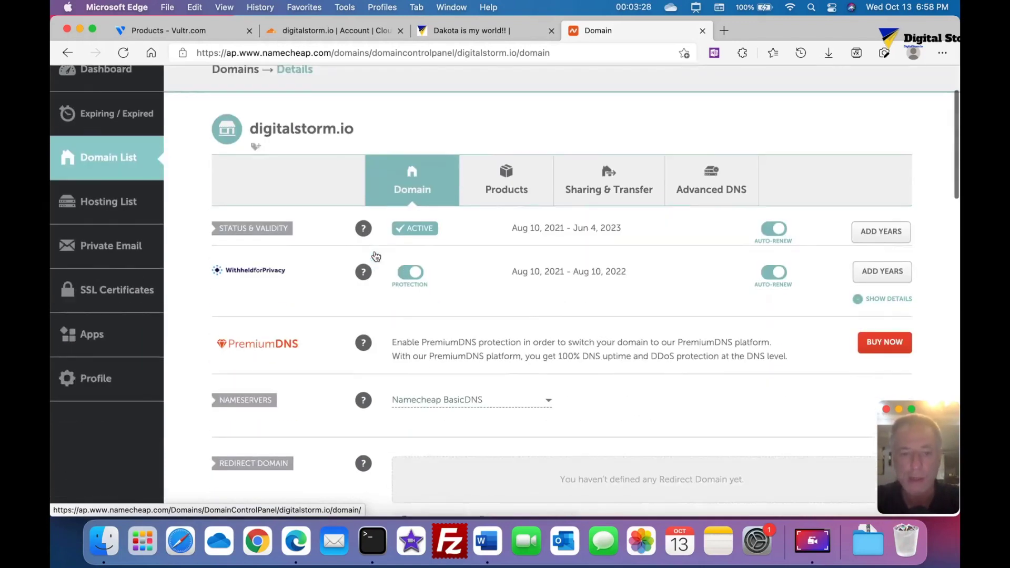
scroll(375, 256, down, 3)
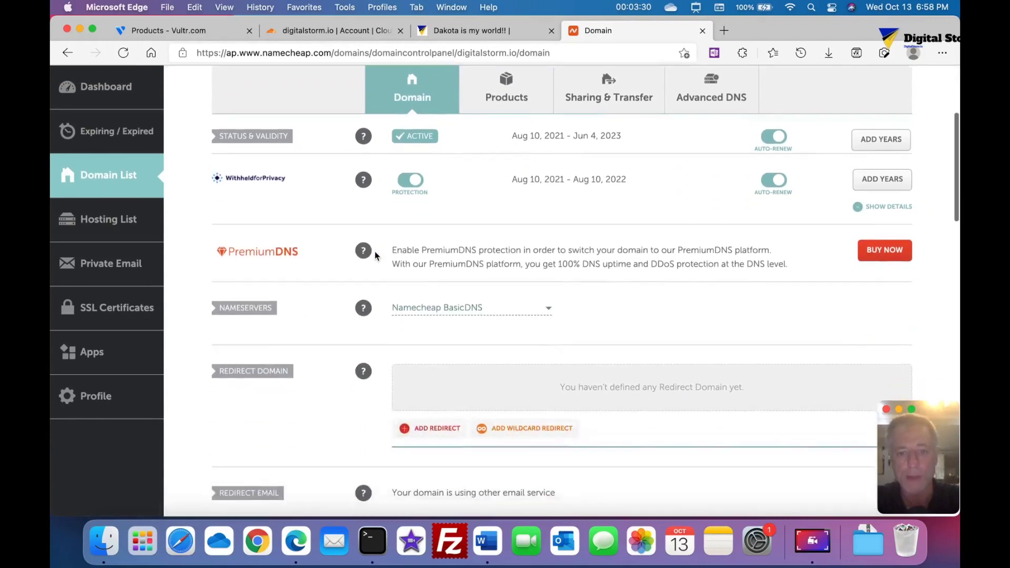
scroll(374, 251, up, 1)
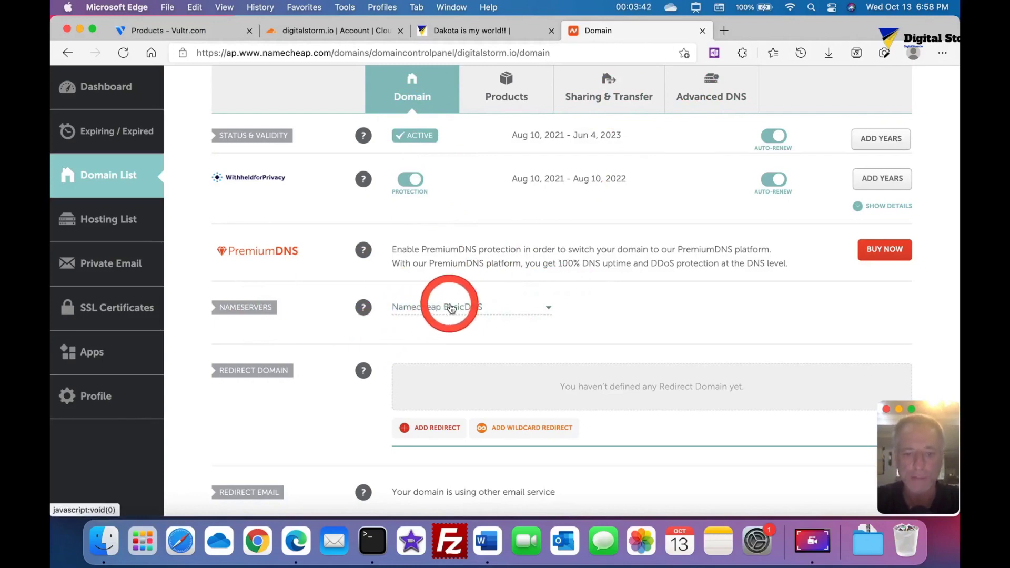
click(479, 313)
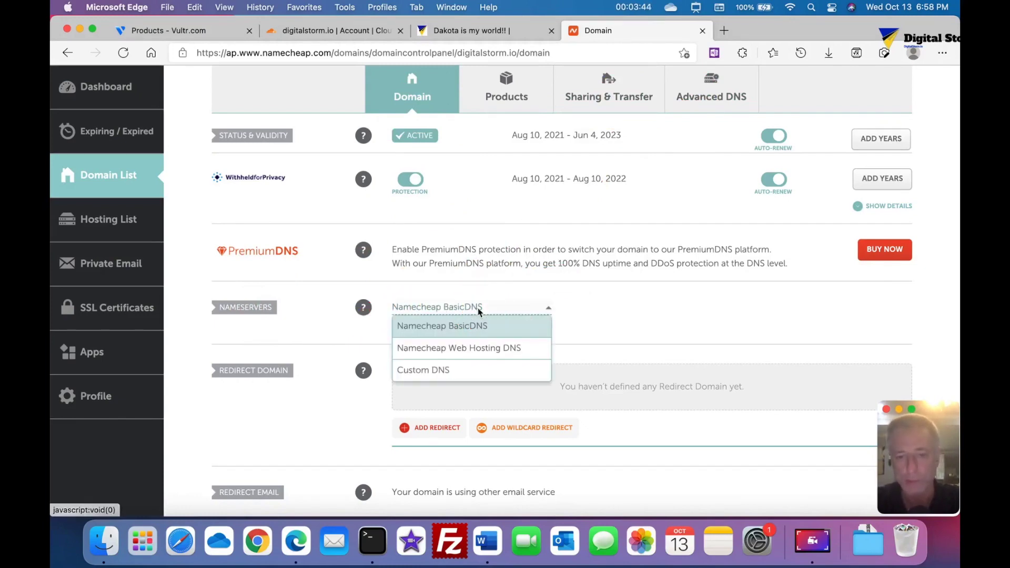
click(442, 373)
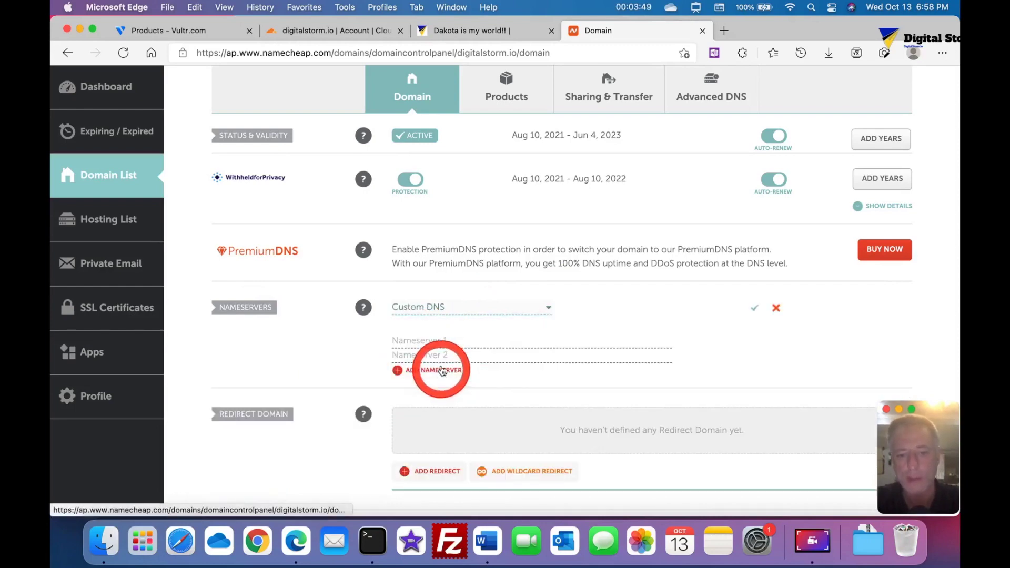
right_click(414, 343)
click(413, 322)
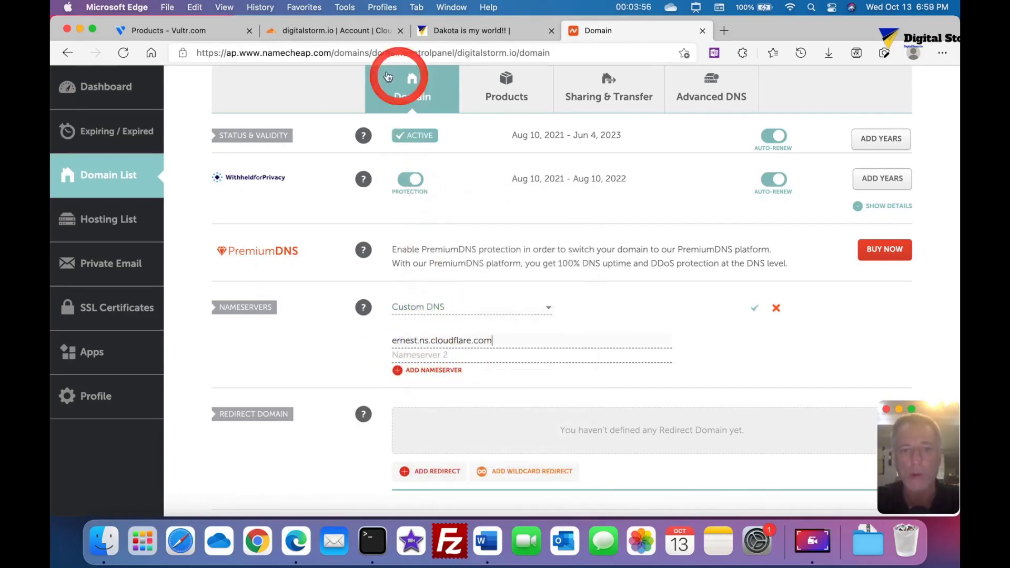
Copy shaz.ns.cloudflare.com from Cloudflare and paste it as nameserver 2
click(328, 33)
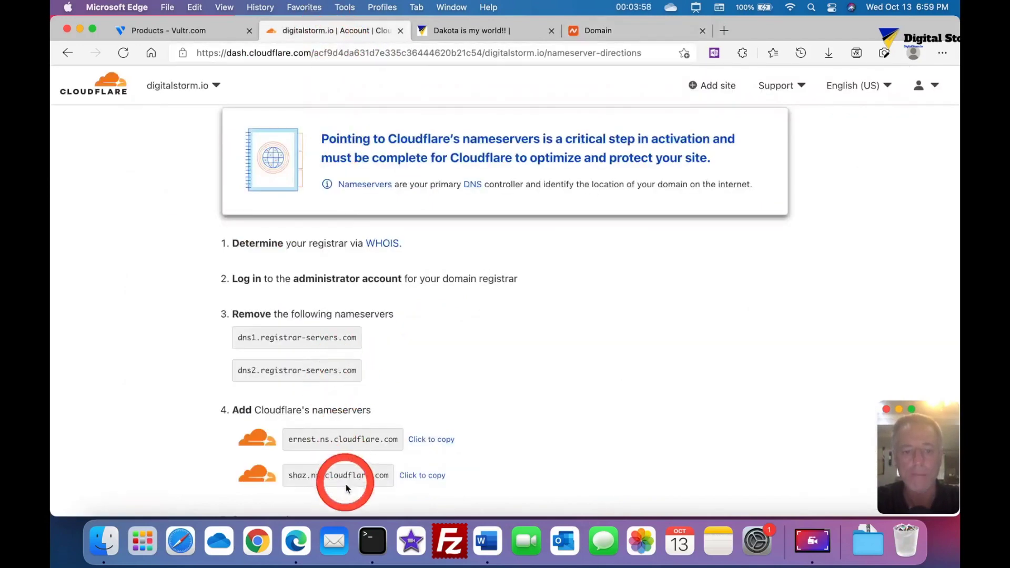
click(419, 476)
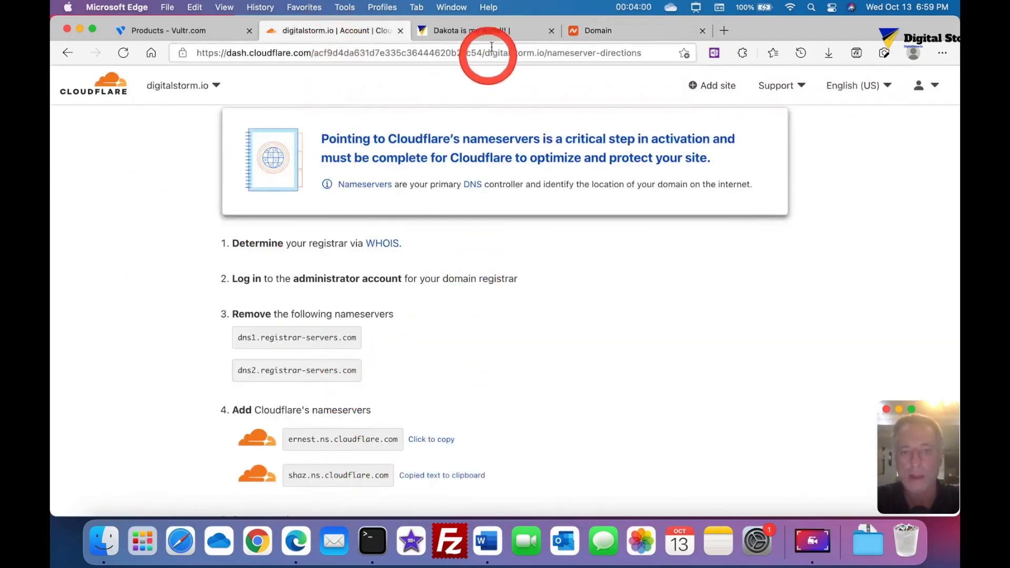
click(610, 33)
click(504, 355)
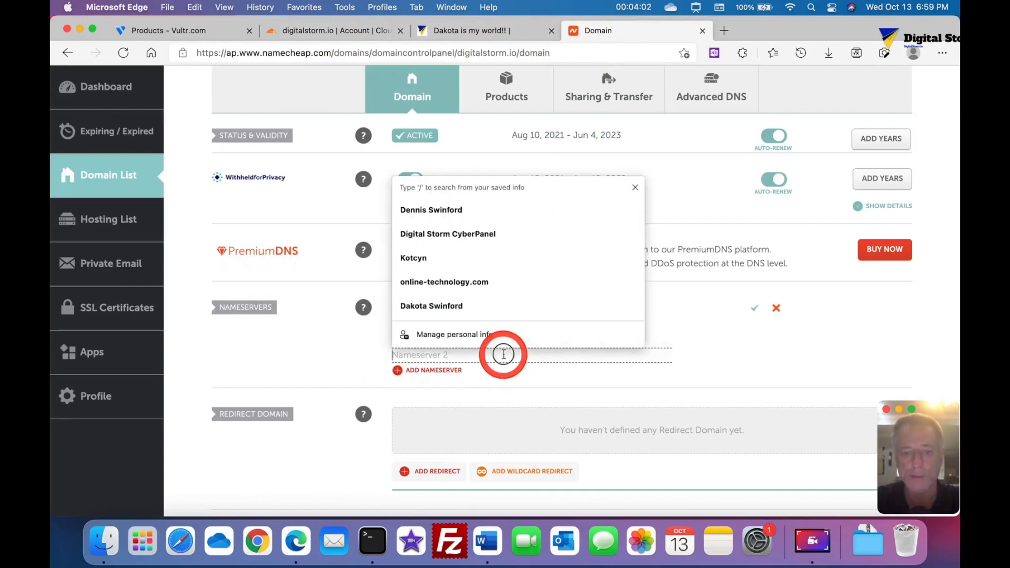
right_click(504, 355)
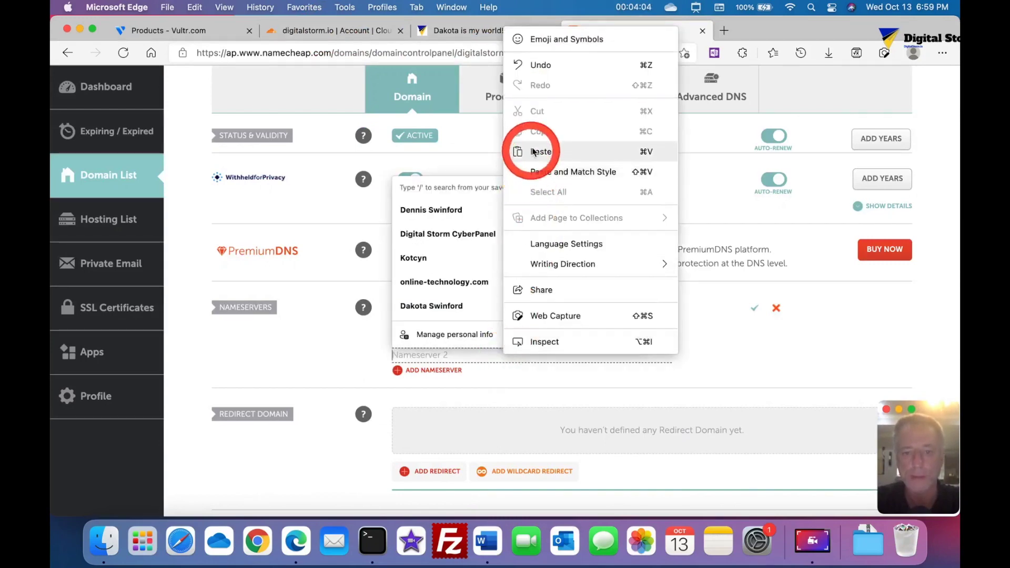
click(535, 152)
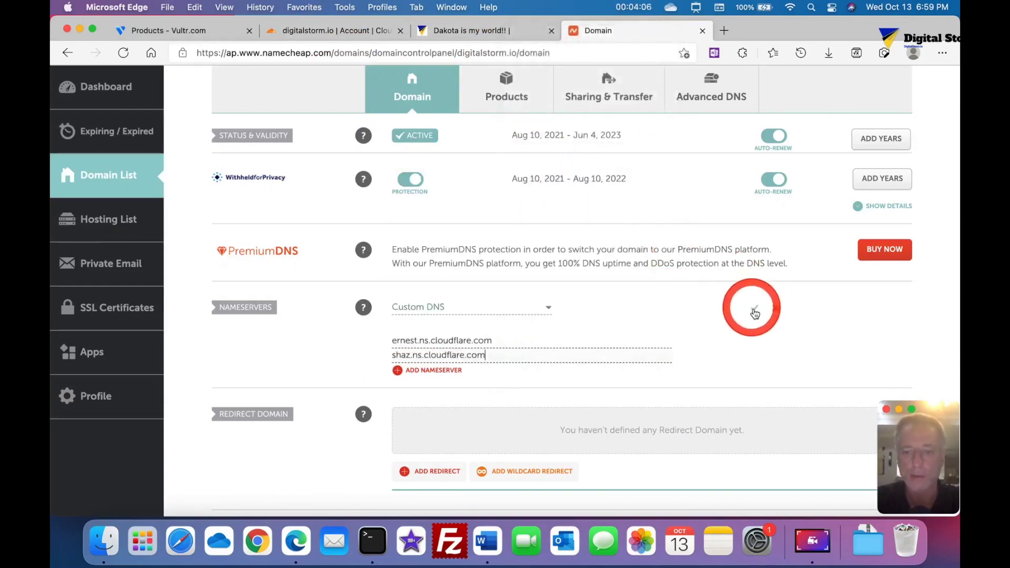
Save the custom nameservers and view the digitalstorm.io maintenance page
click(756, 310)
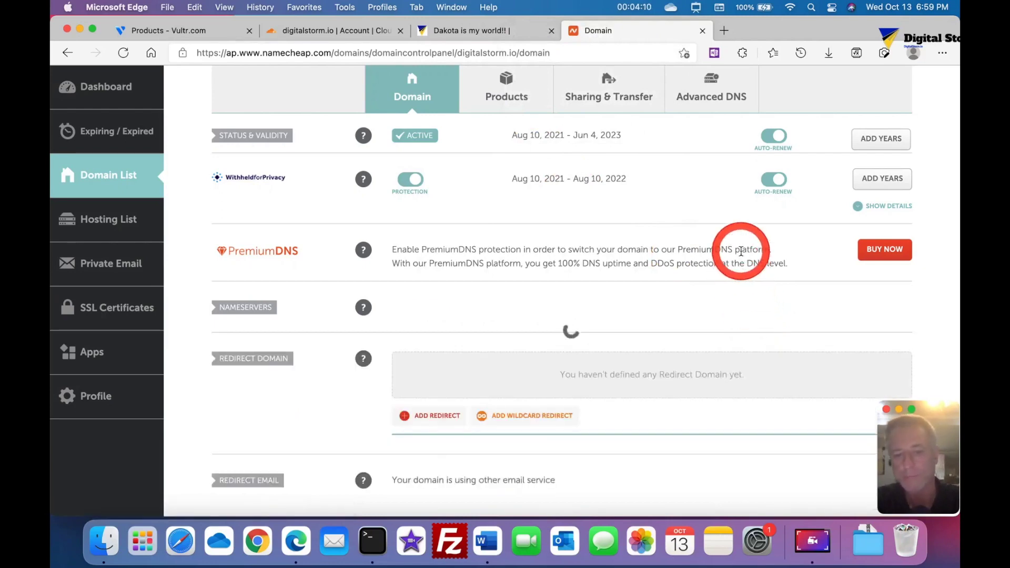
scroll(741, 253, down, 2)
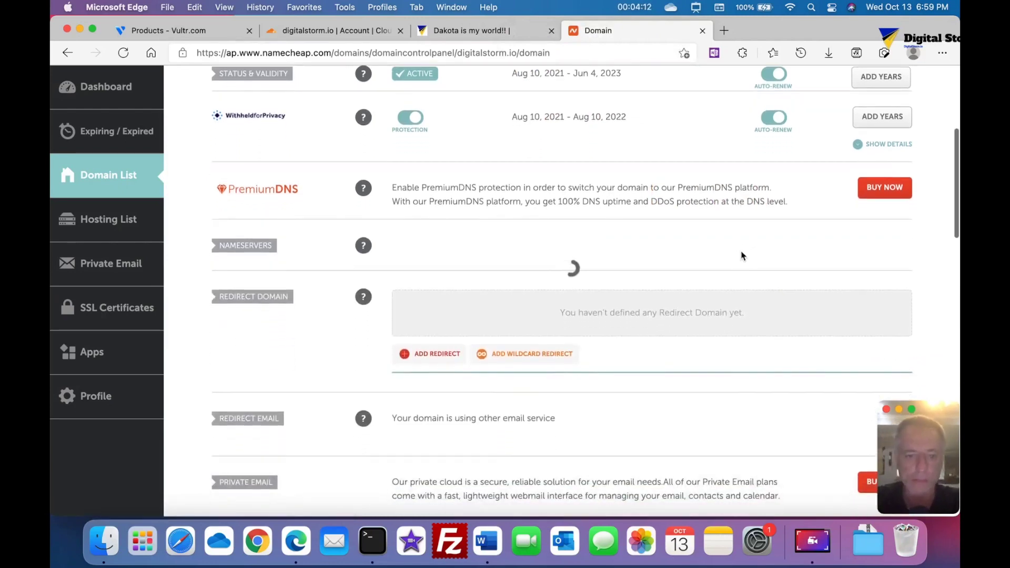
scroll(742, 253, up, 2)
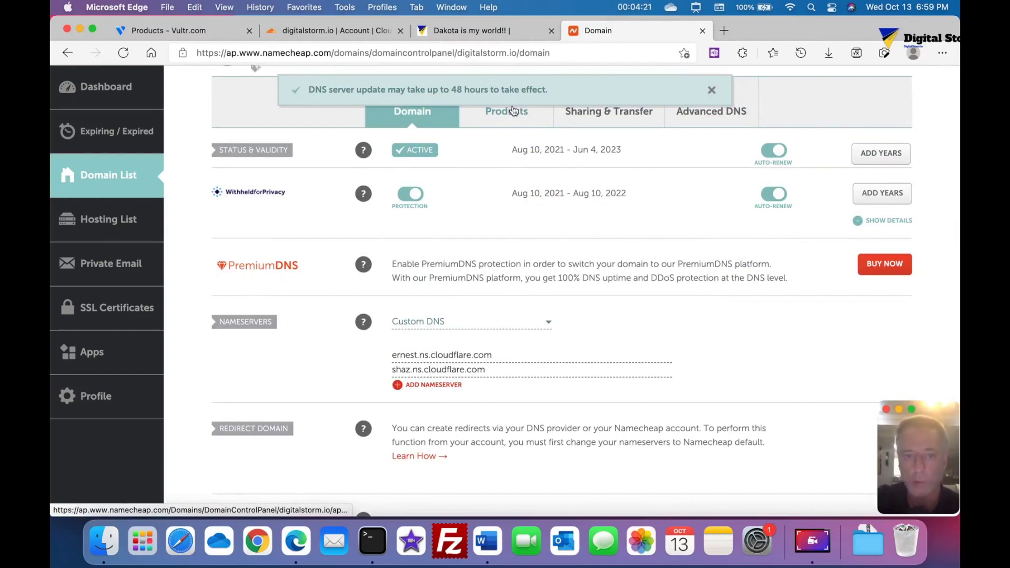
click(478, 24)
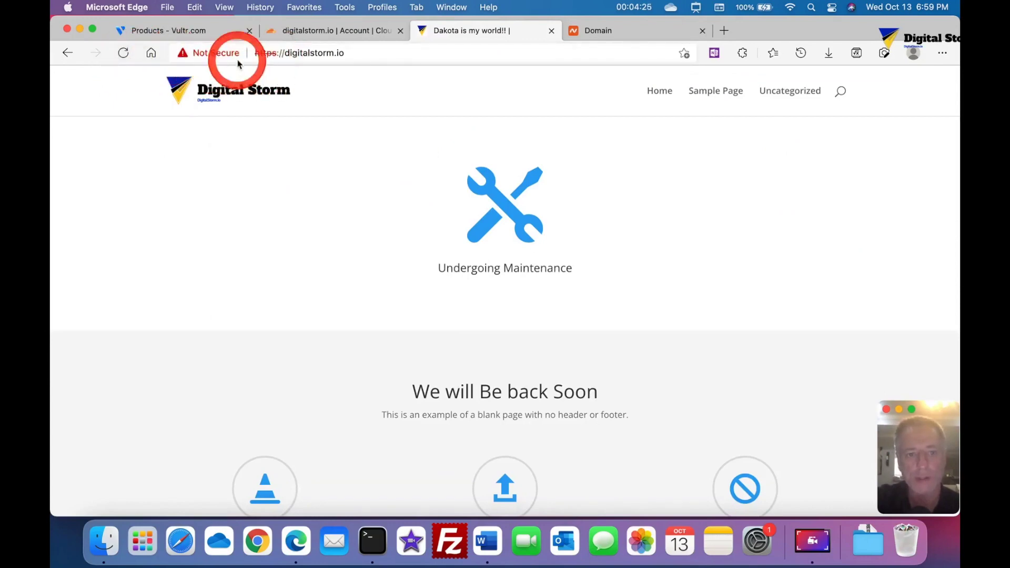
Confirm 'Done, check nameservers' on the digitalstorm.io nameserver instructions page
click(335, 32)
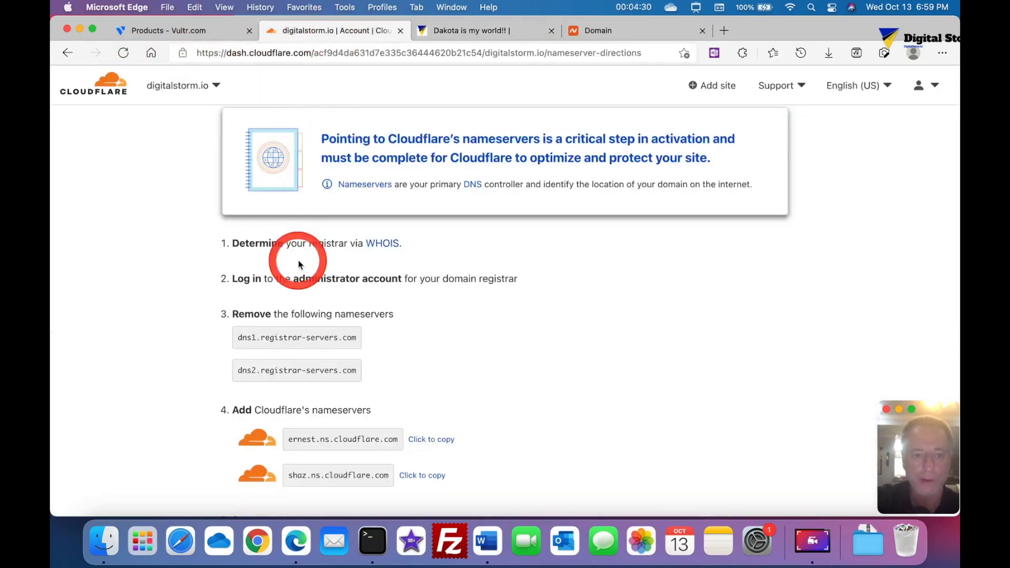
scroll(298, 264, down, 5)
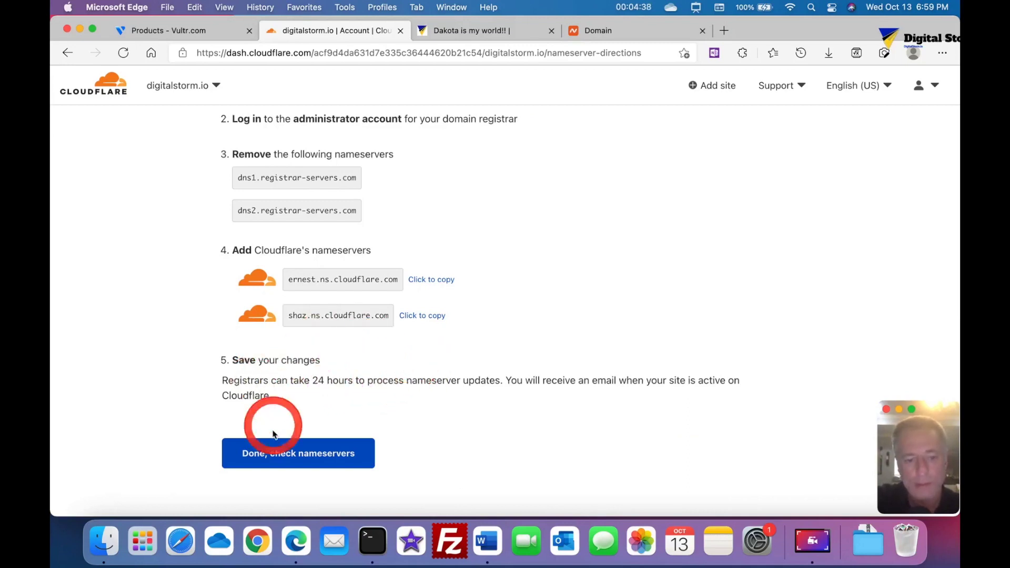
click(287, 462)
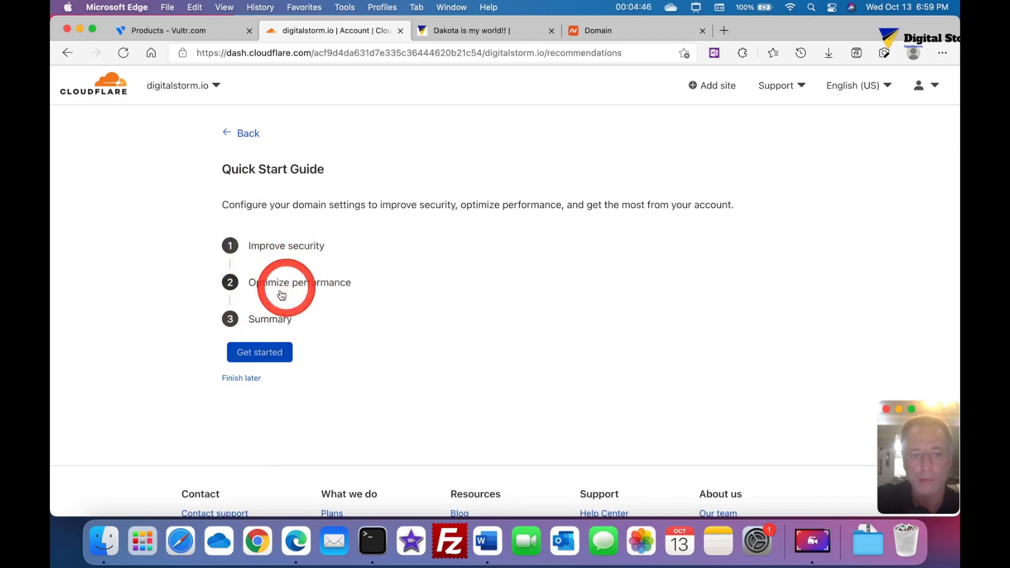
Start the Quick Start Guide and save Automatic HTTPS Rewrites and Always Use HTTPS as on
click(251, 363)
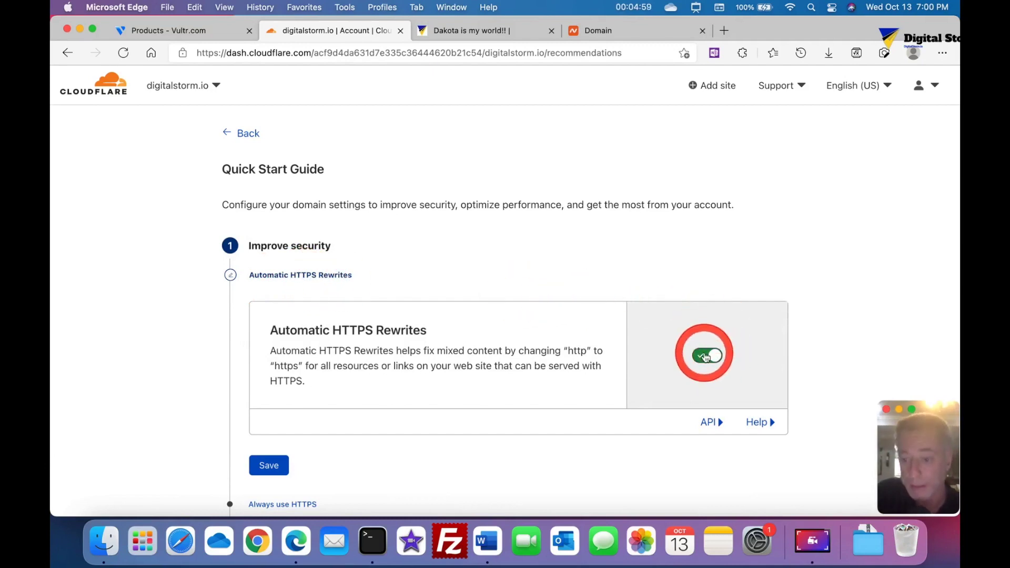
scroll(706, 357, down, 4)
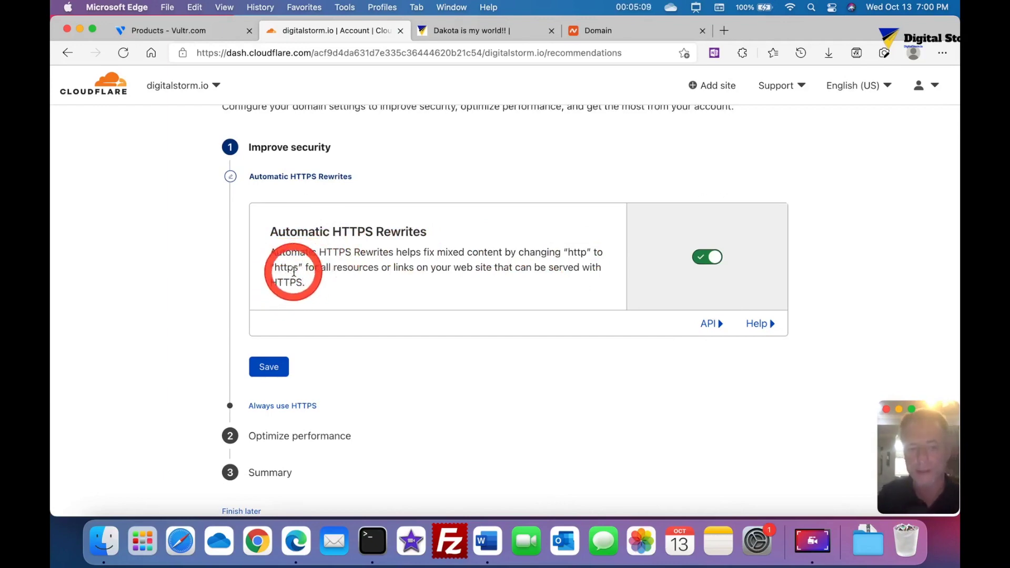
scroll(294, 272, down, 3)
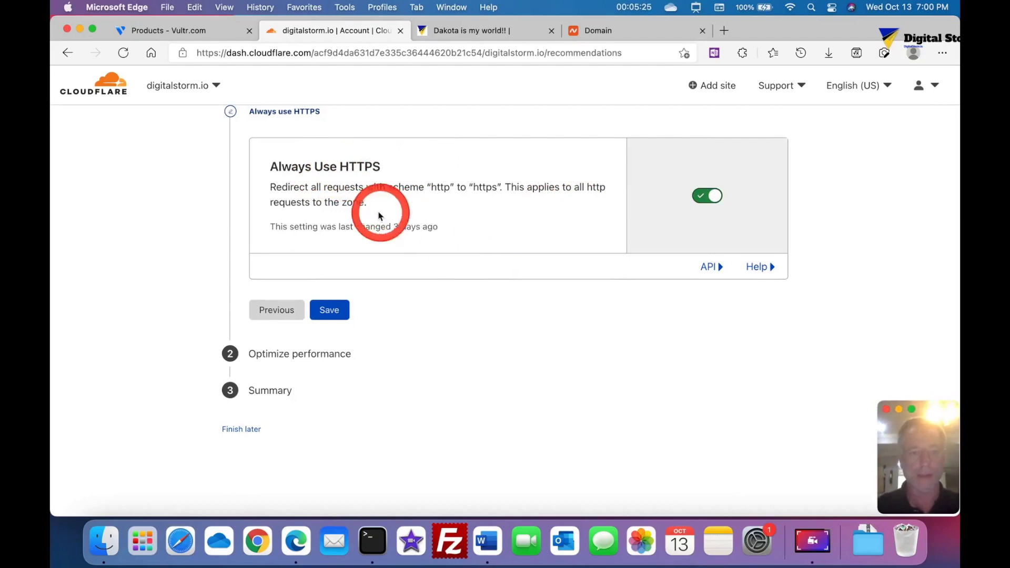
click(331, 310)
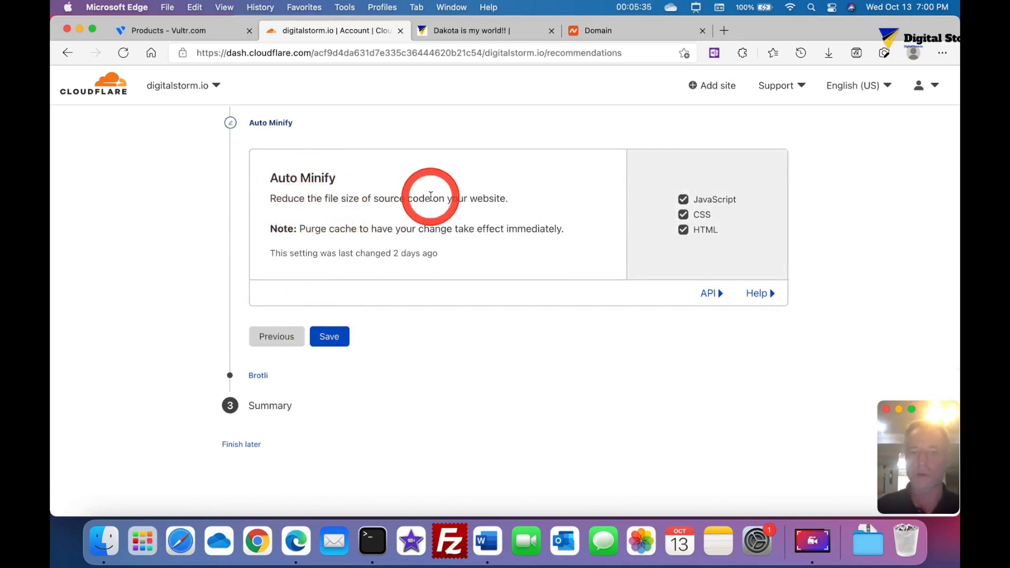
Keep JavaScript, CSS and HTML Auto Minify and Brotli on, then finish the guide
click(684, 200)
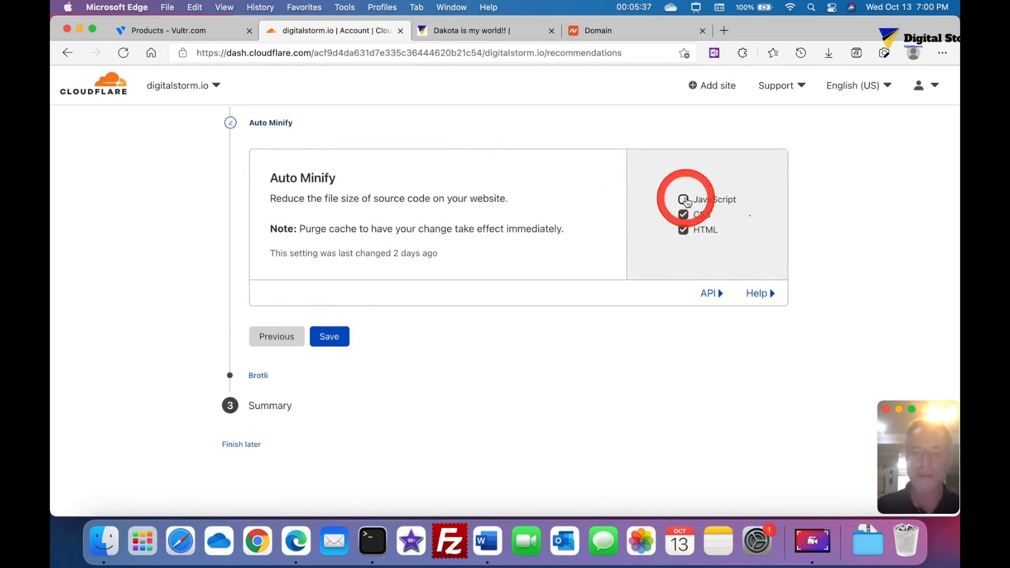
click(683, 215)
click(683, 230)
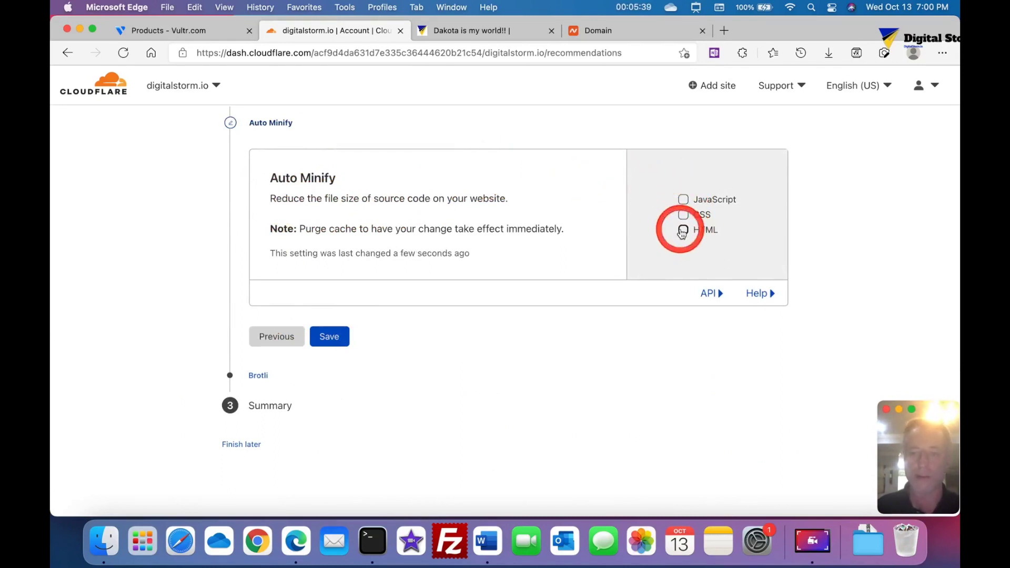
click(683, 230)
click(684, 215)
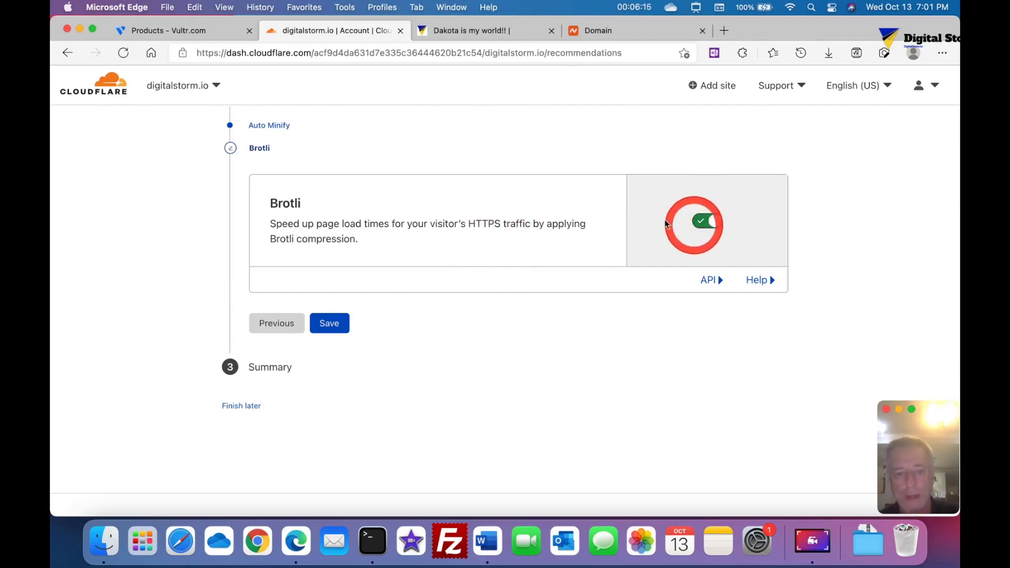
click(325, 323)
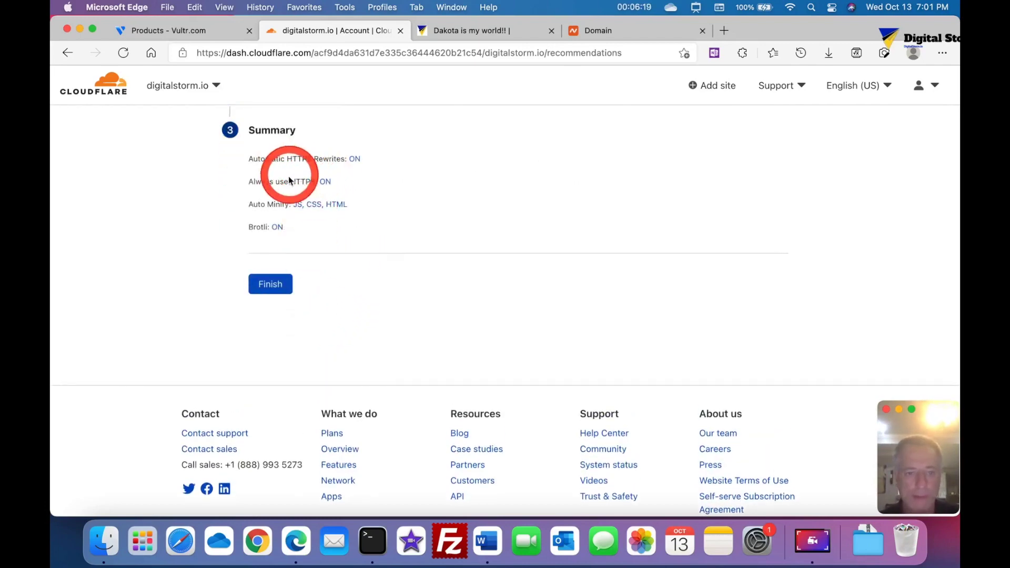
click(271, 285)
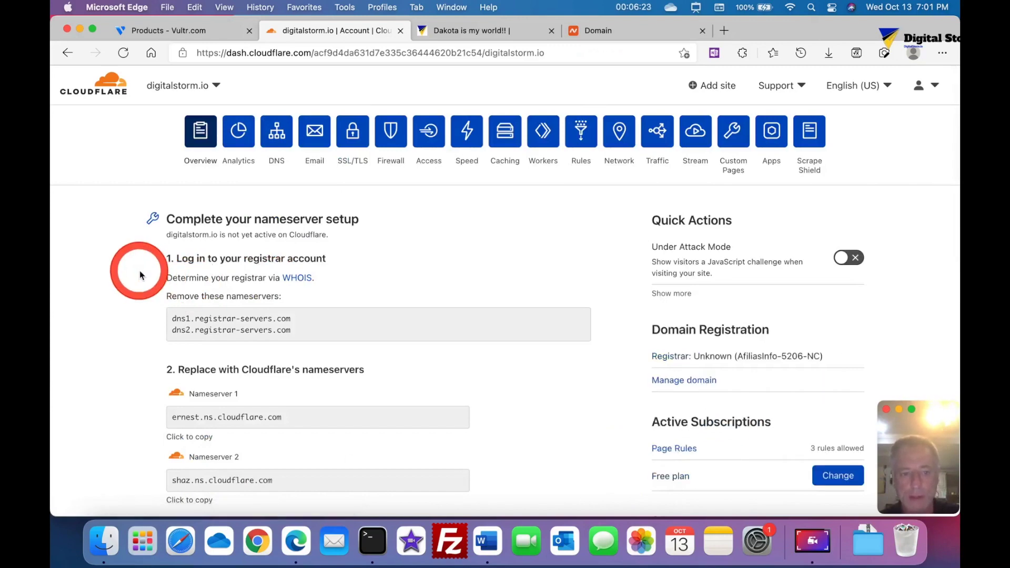
scroll(139, 275, down, 2)
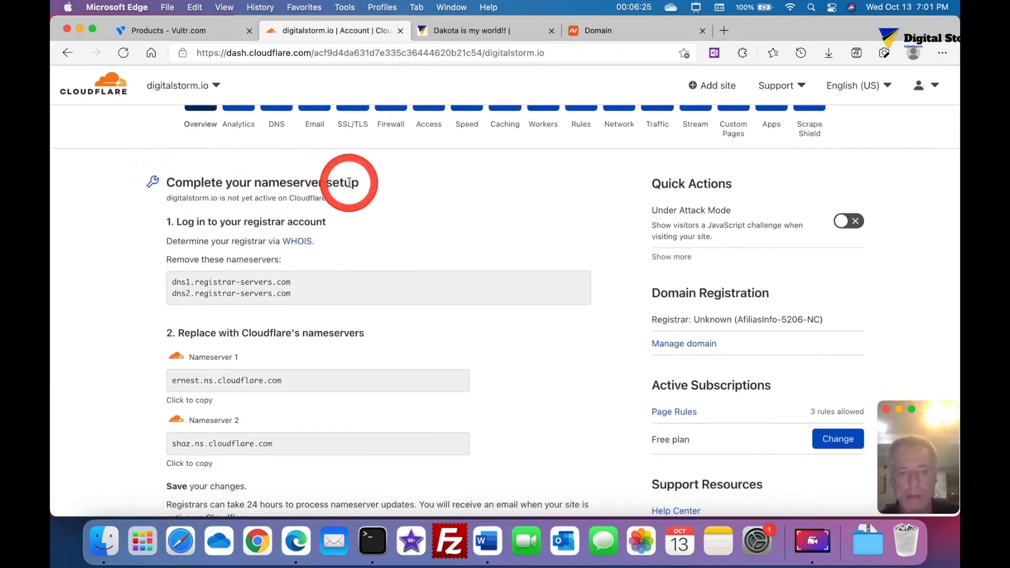
scroll(349, 182, down, 5)
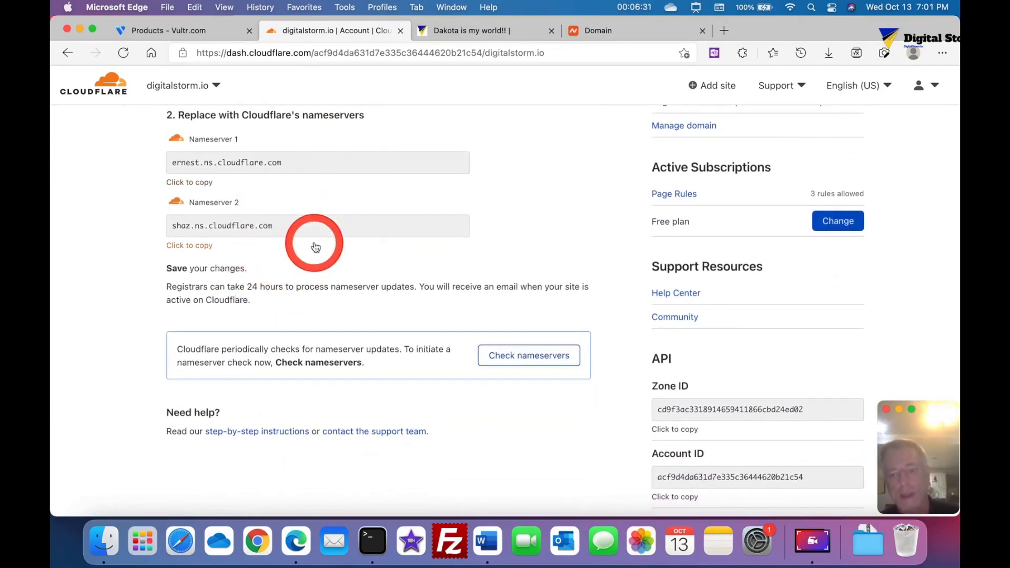
click(725, 30)
text(wh)
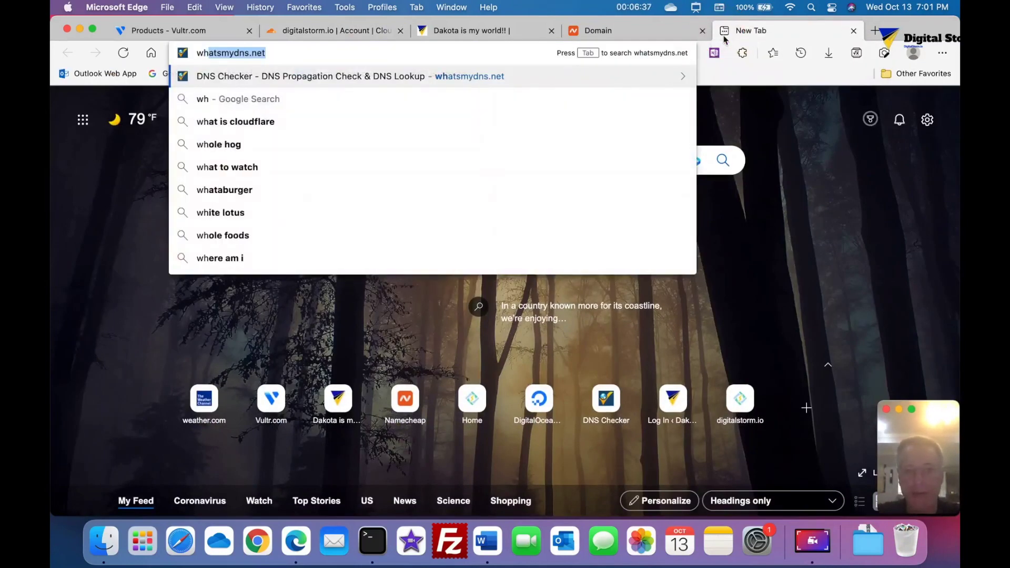
key(Return)
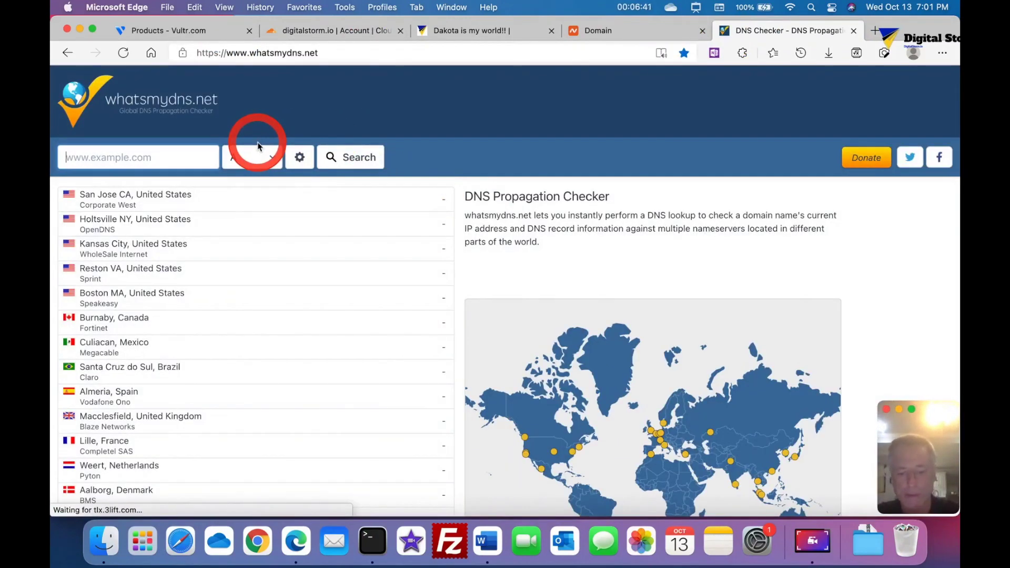
text(www.)
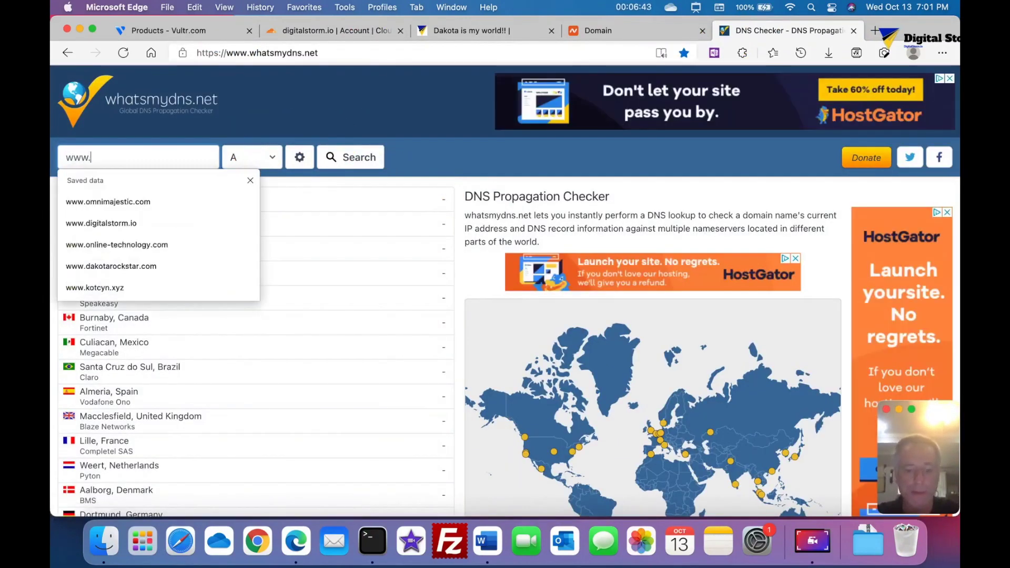
text(digitalstor)
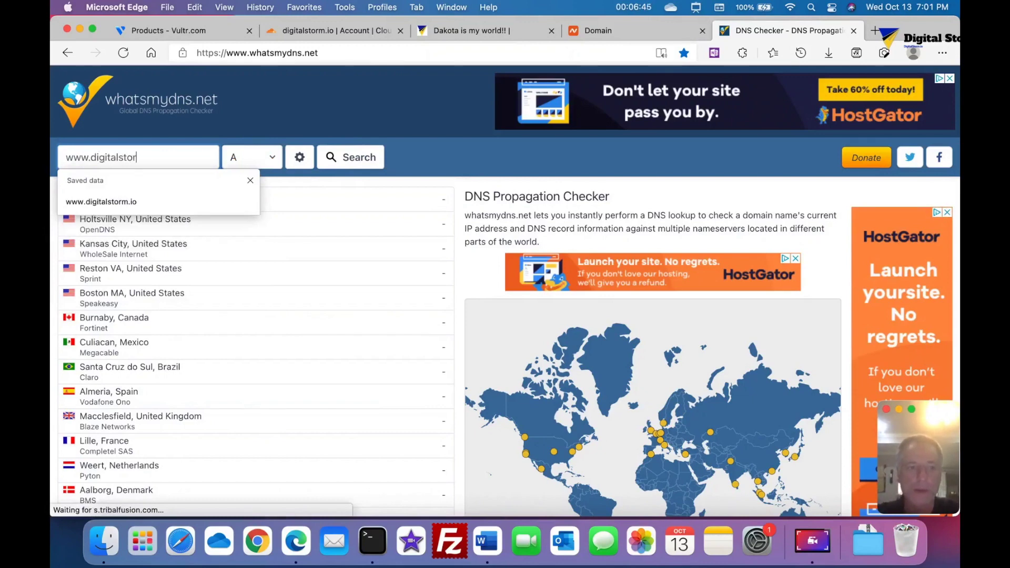
text(m.io)
click(334, 152)
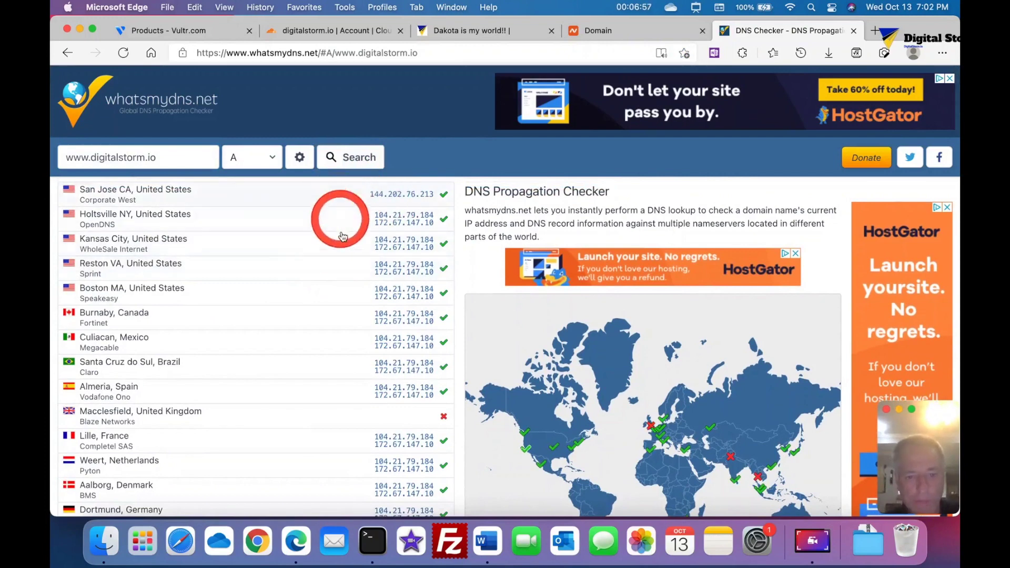
scroll(340, 272, down, 5)
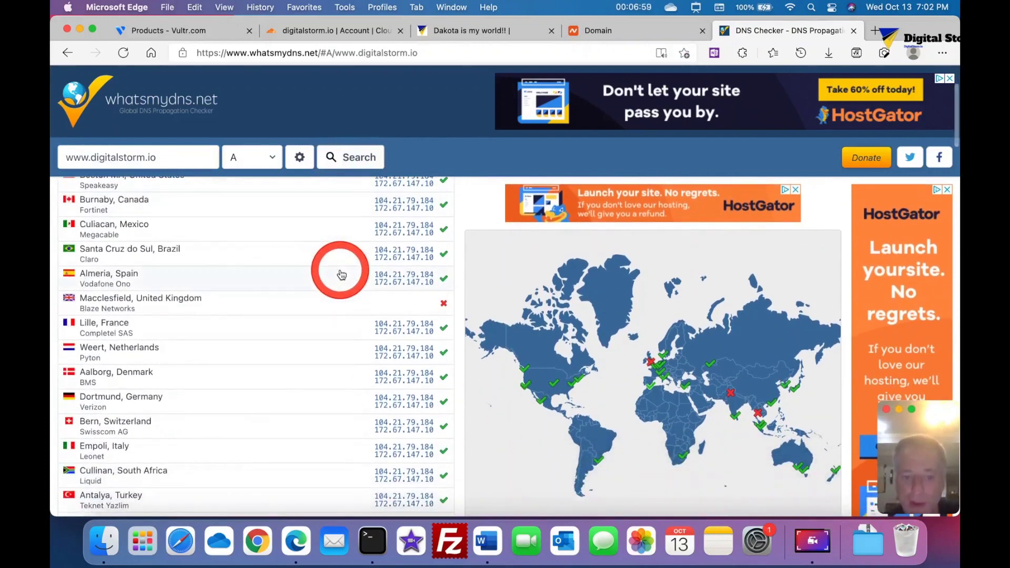
scroll(340, 273, up, 2)
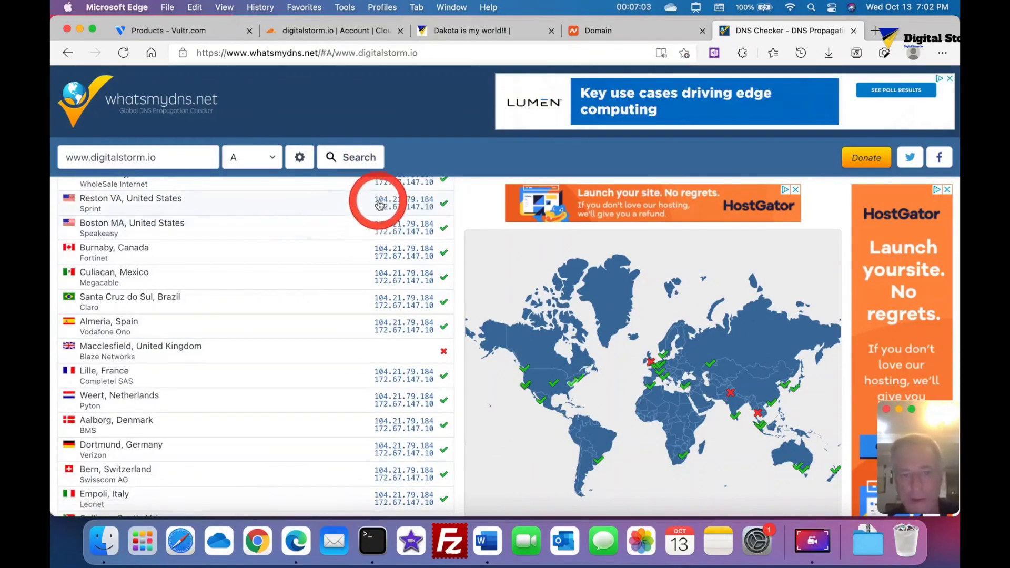
scroll(379, 204, up, 1)
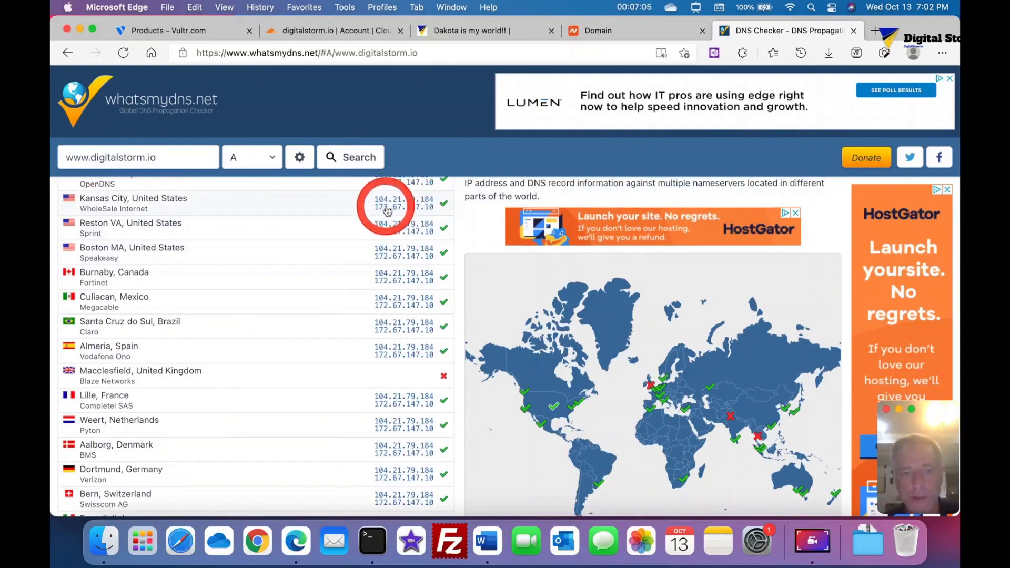
scroll(368, 332, down, 4)
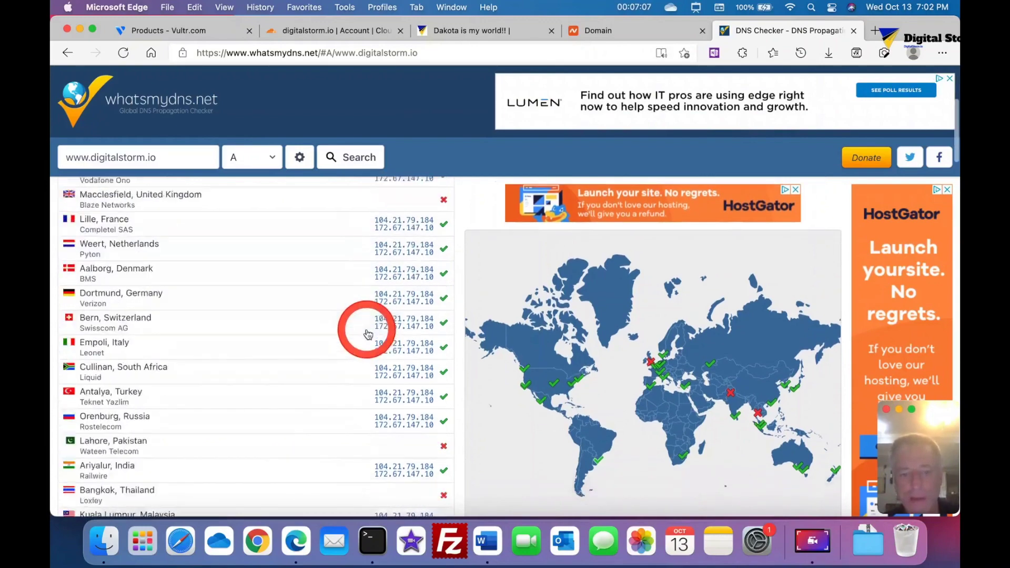
scroll(368, 334, down, 5)
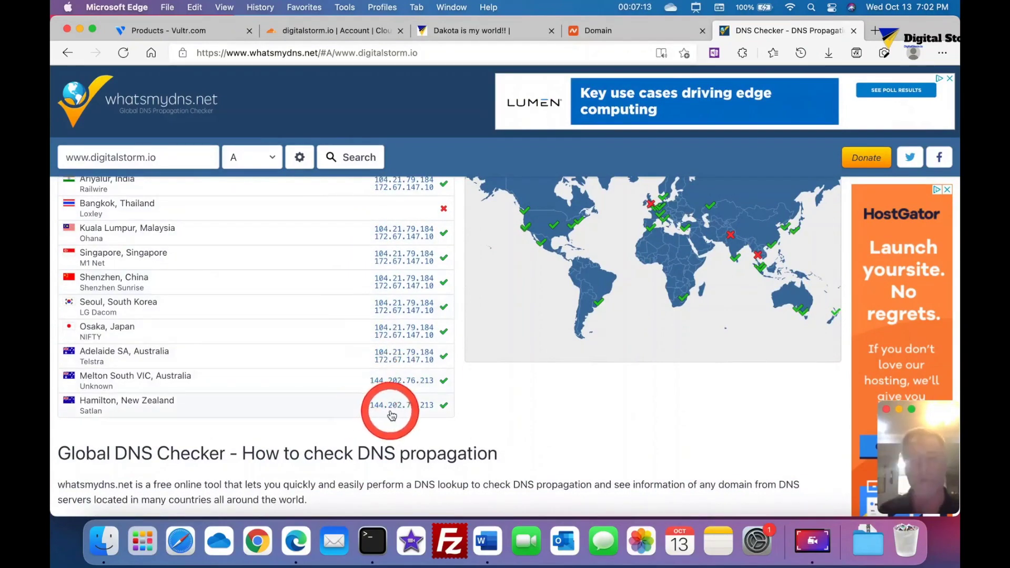
scroll(392, 415, up, 10)
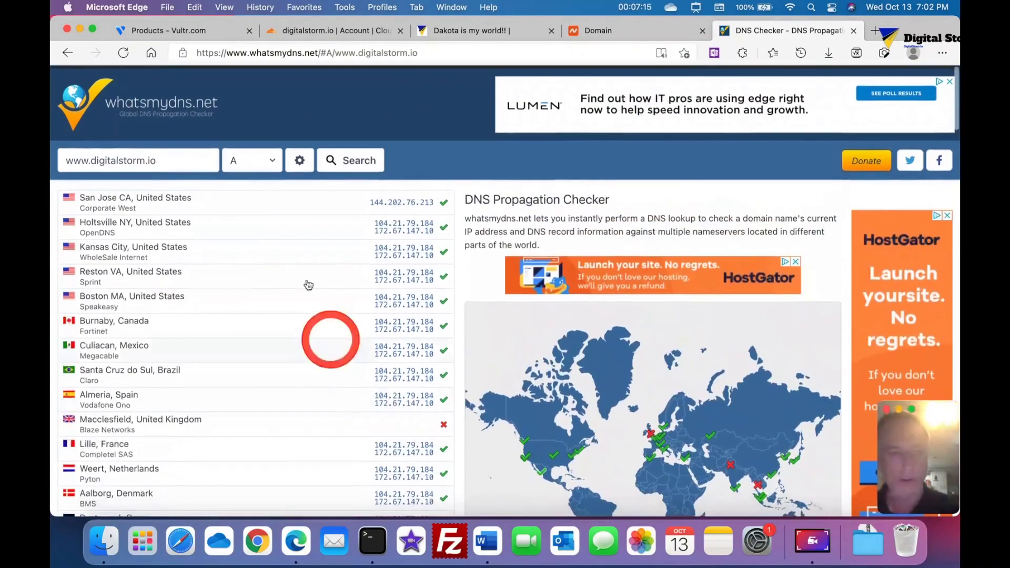
click(262, 160)
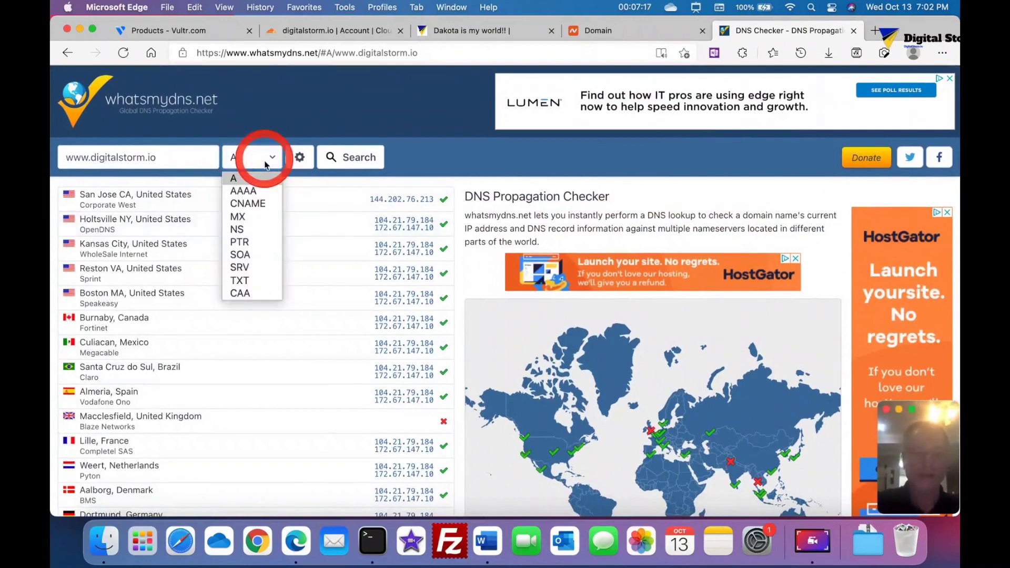
click(258, 202)
click(354, 156)
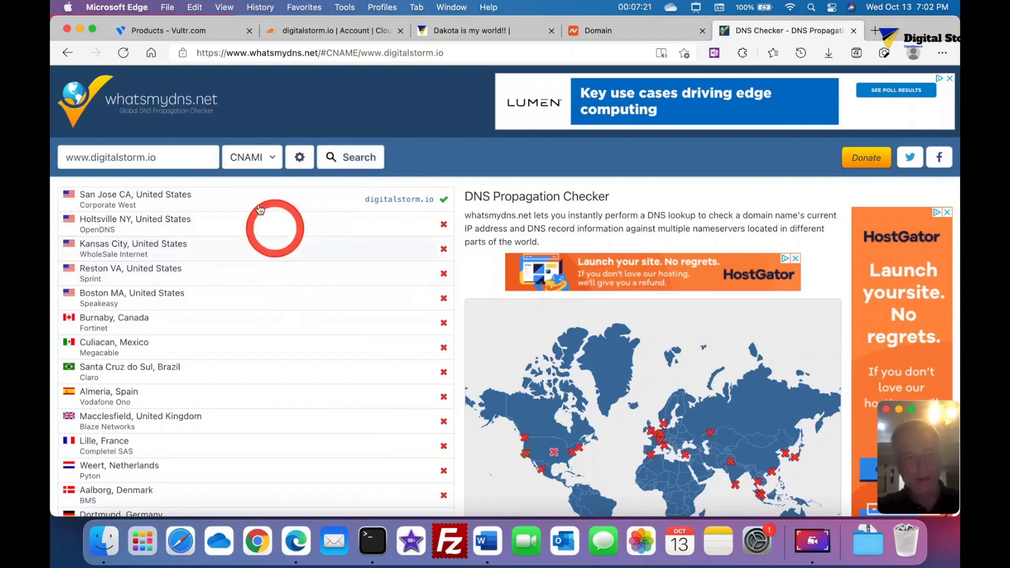
scroll(361, 211, down, 10)
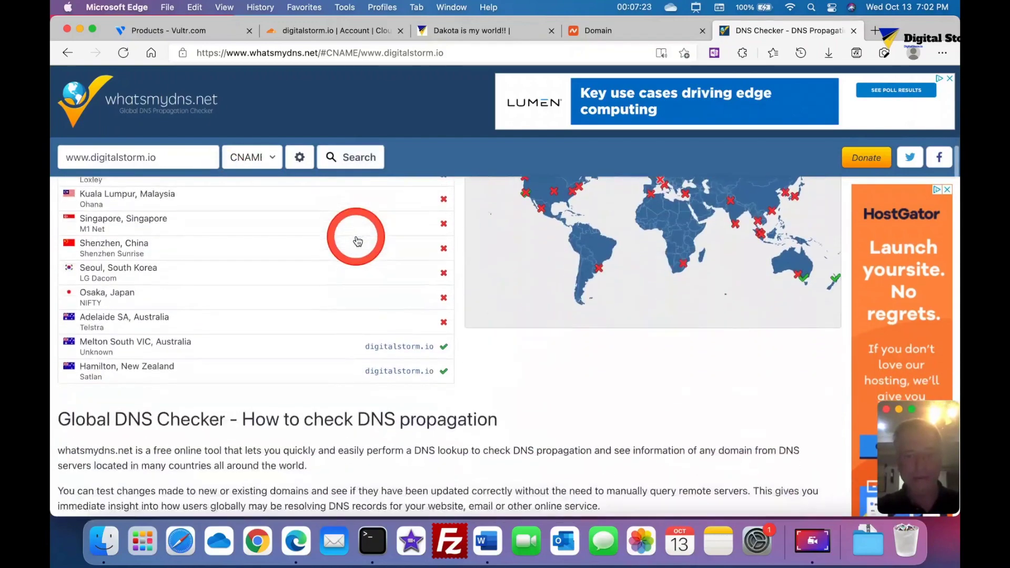
scroll(358, 241, down, 1)
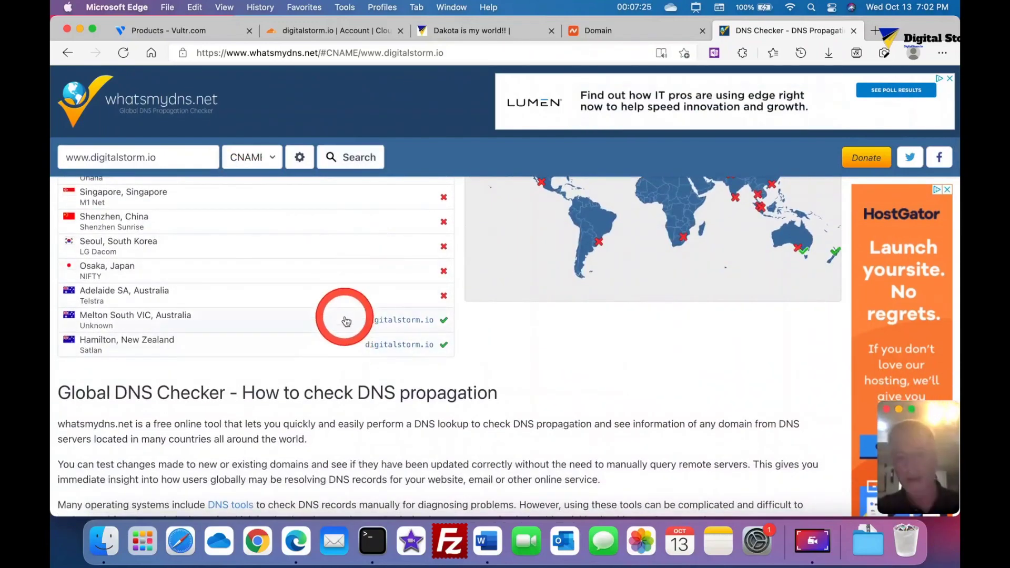
scroll(346, 321, up, 11)
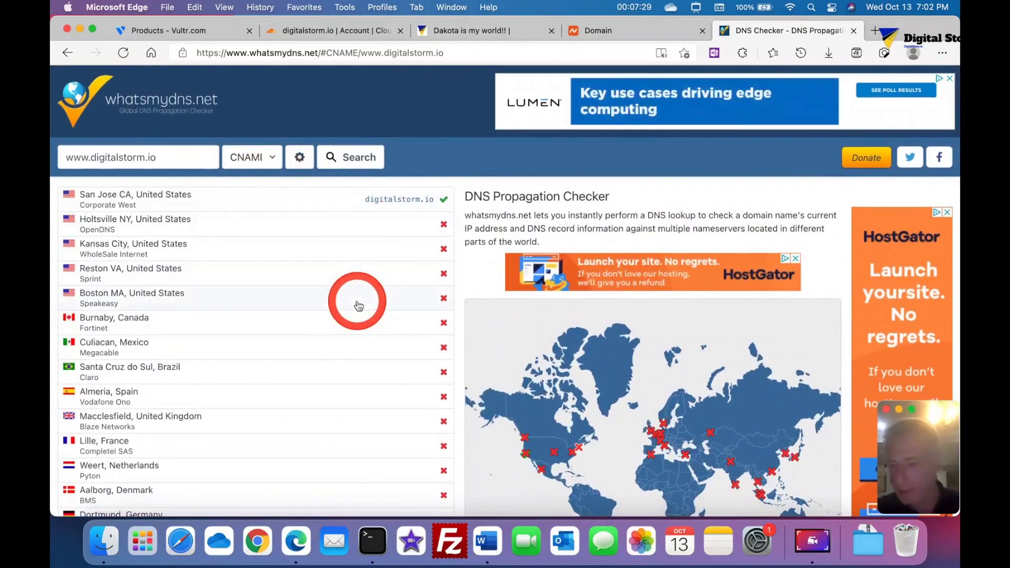
scroll(357, 304, down, 3)
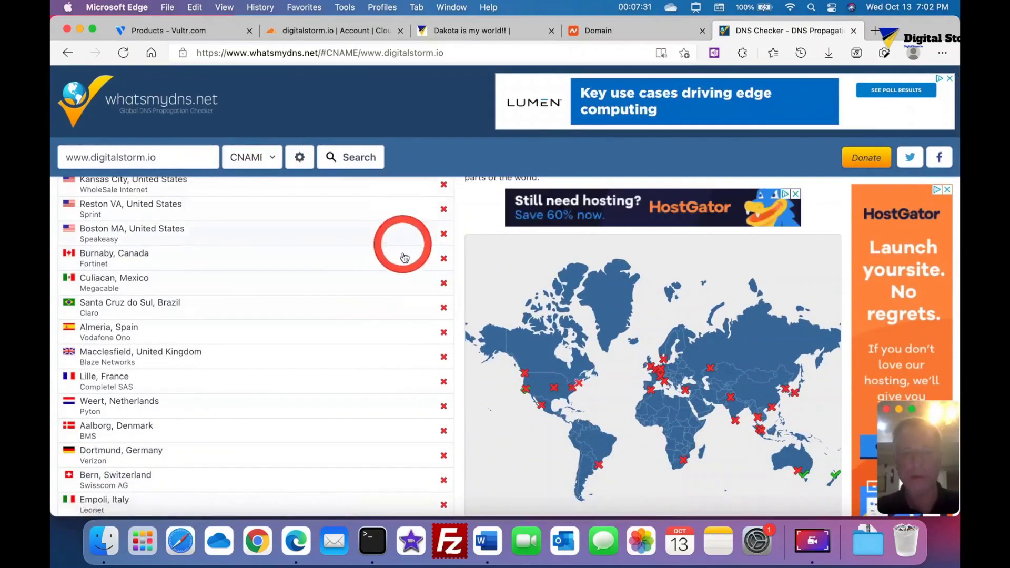
scroll(405, 380, down, 9)
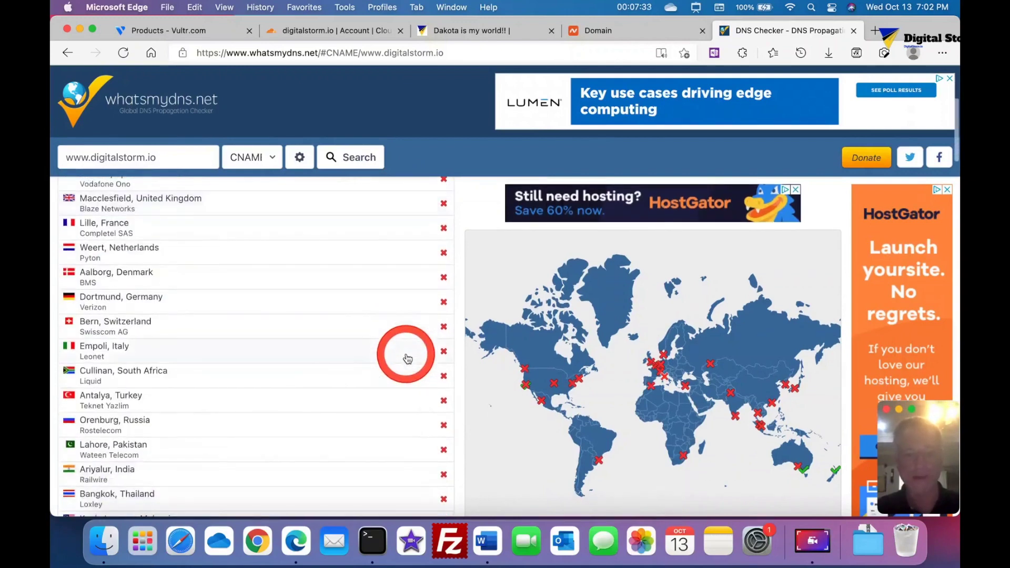
scroll(407, 358, down, 4)
click(275, 158)
click(262, 233)
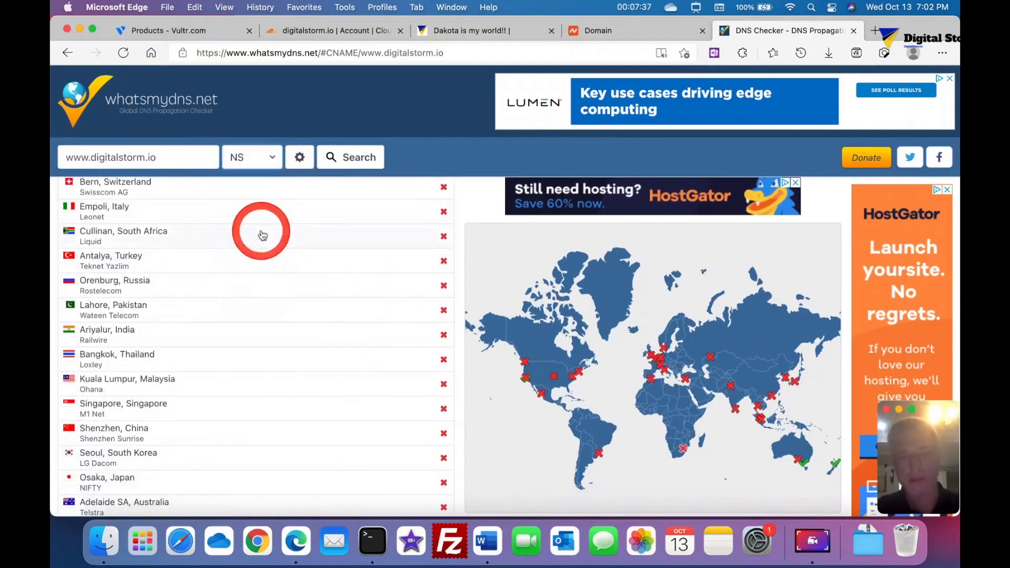
click(351, 163)
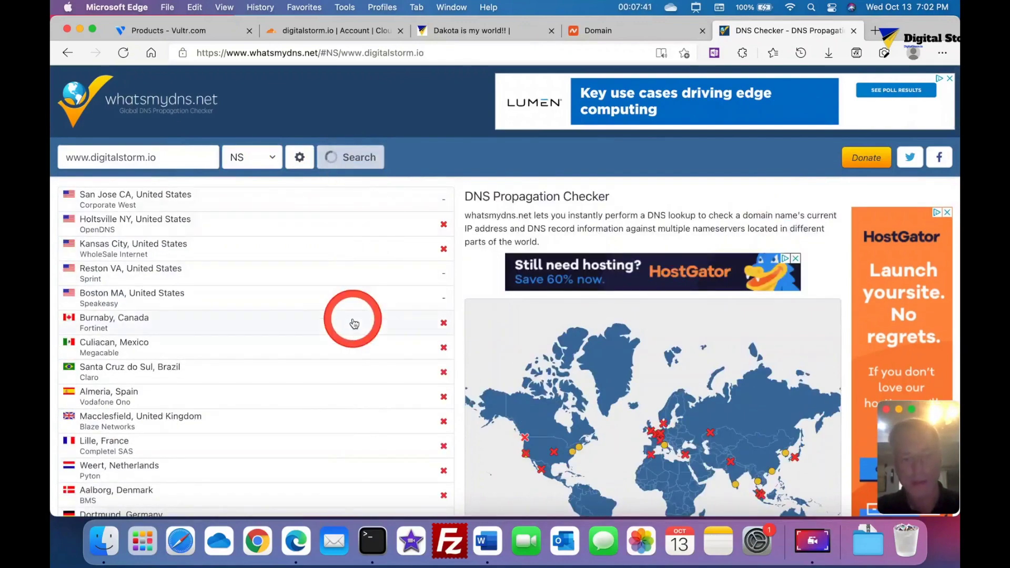
scroll(354, 322, down, 12)
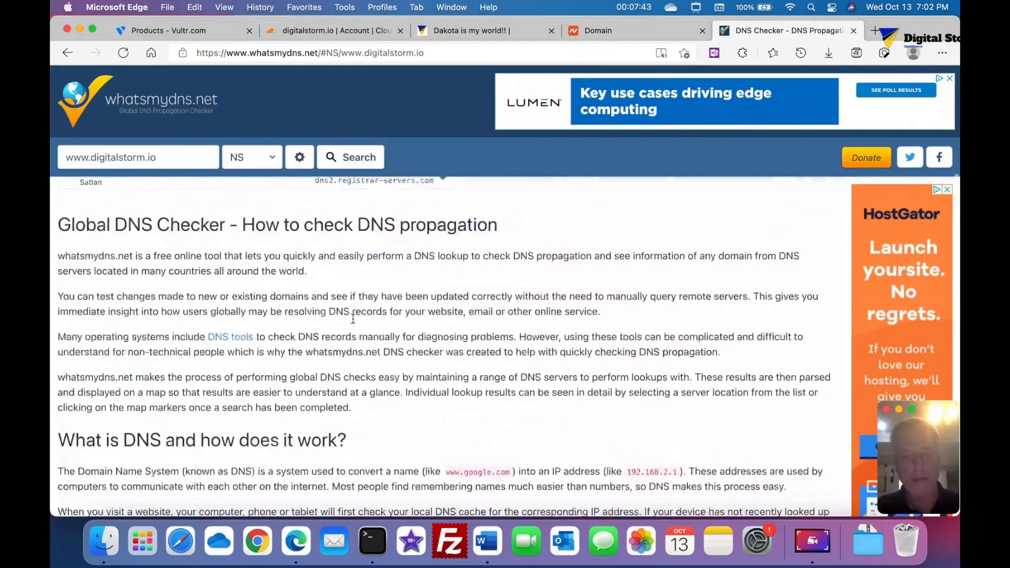
scroll(353, 320, up, 10)
click(89, 169)
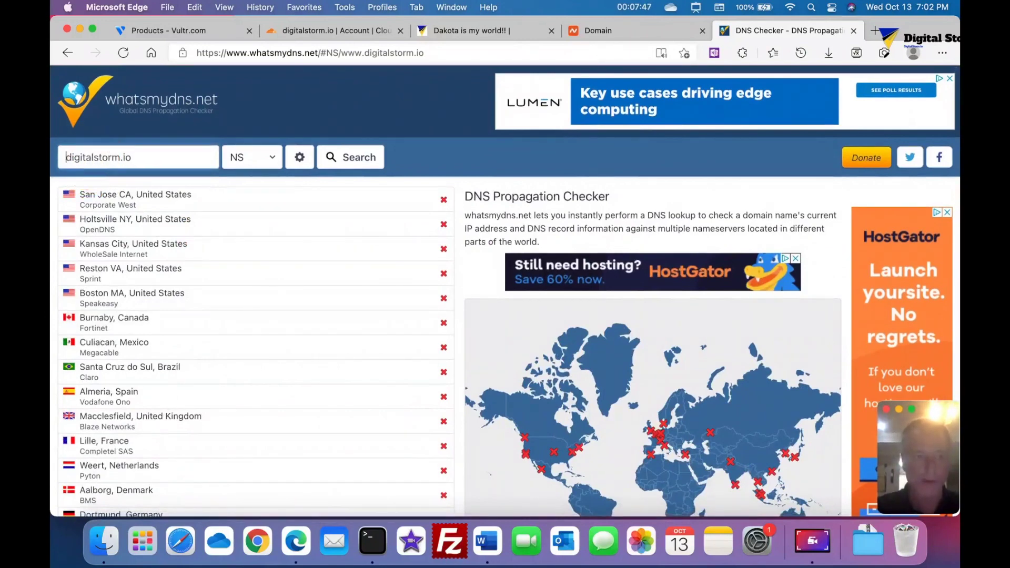
click(332, 158)
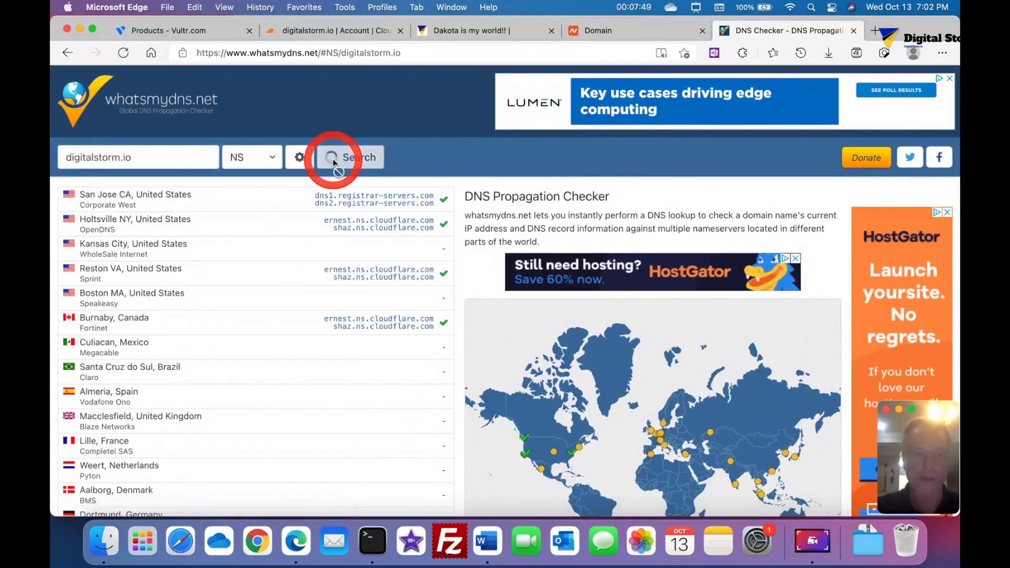
click(101, 154)
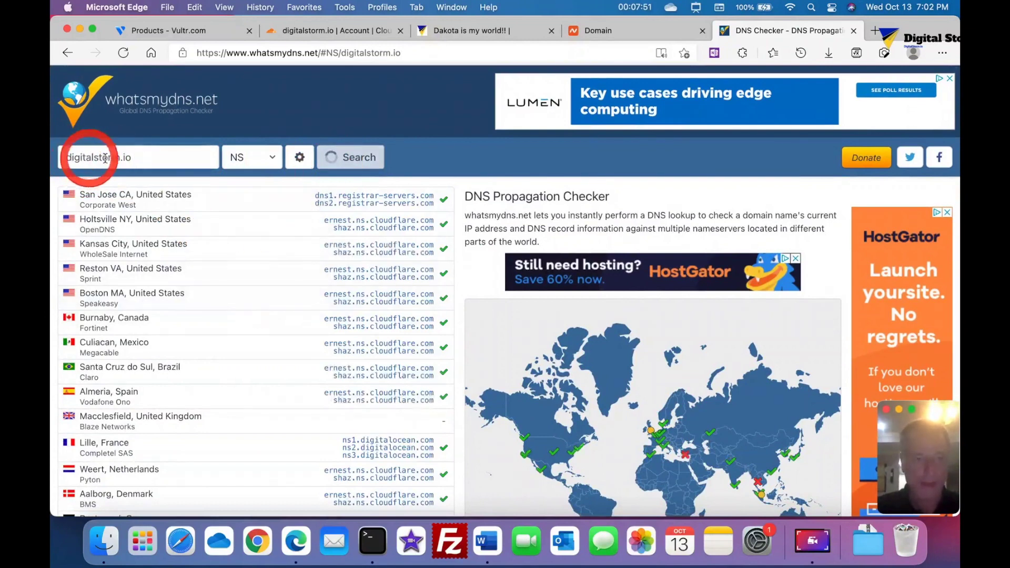
click(191, 172)
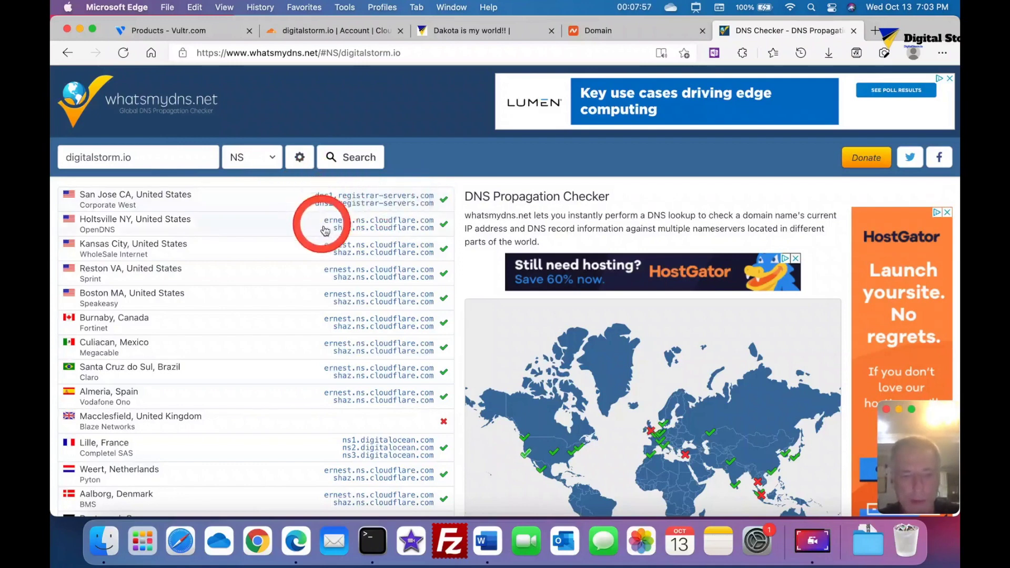
scroll(351, 289, down, 4)
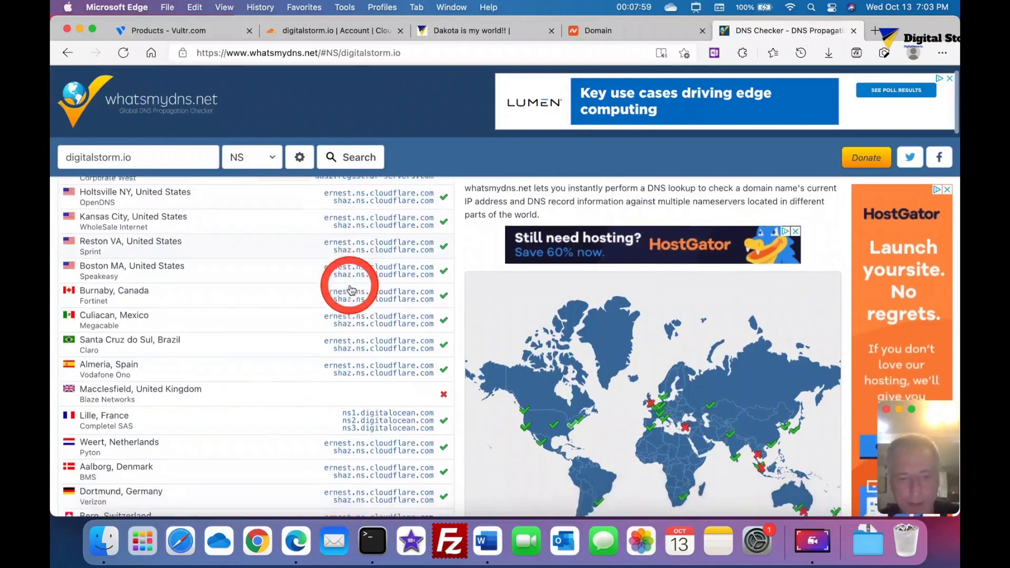
scroll(347, 339, down, 2)
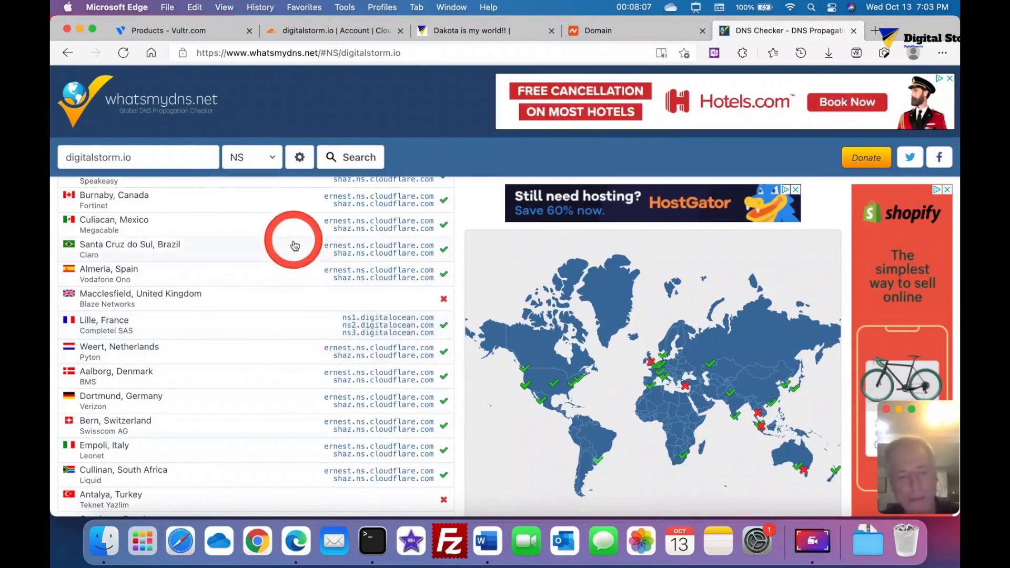
scroll(329, 325, down, 5)
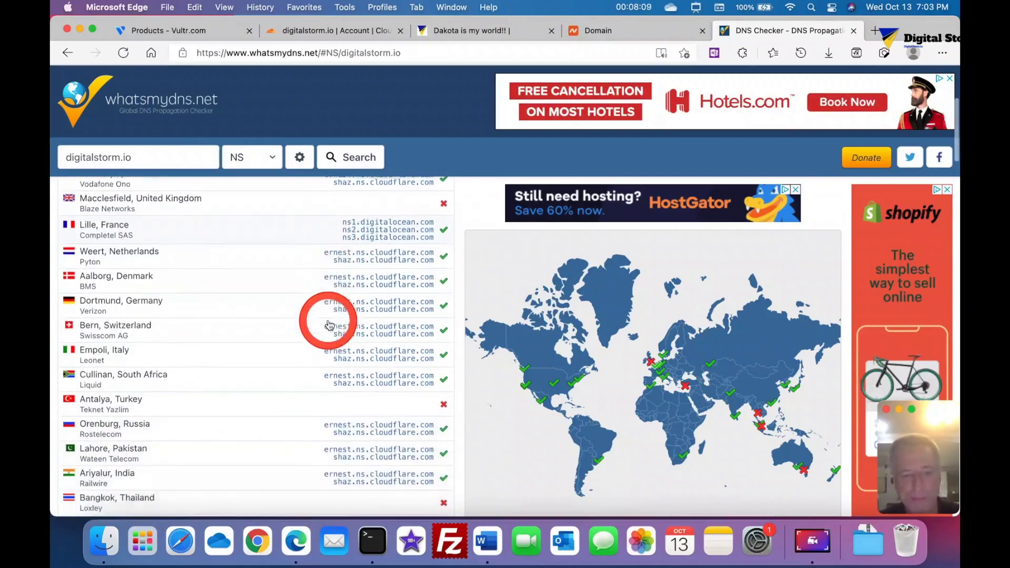
scroll(330, 325, down, 3)
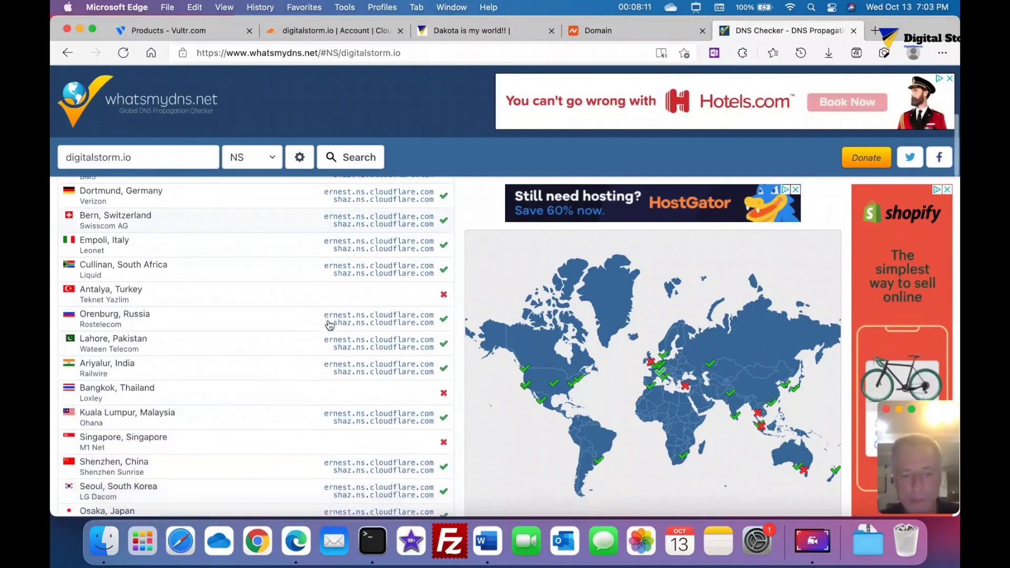
scroll(332, 324, up, 5)
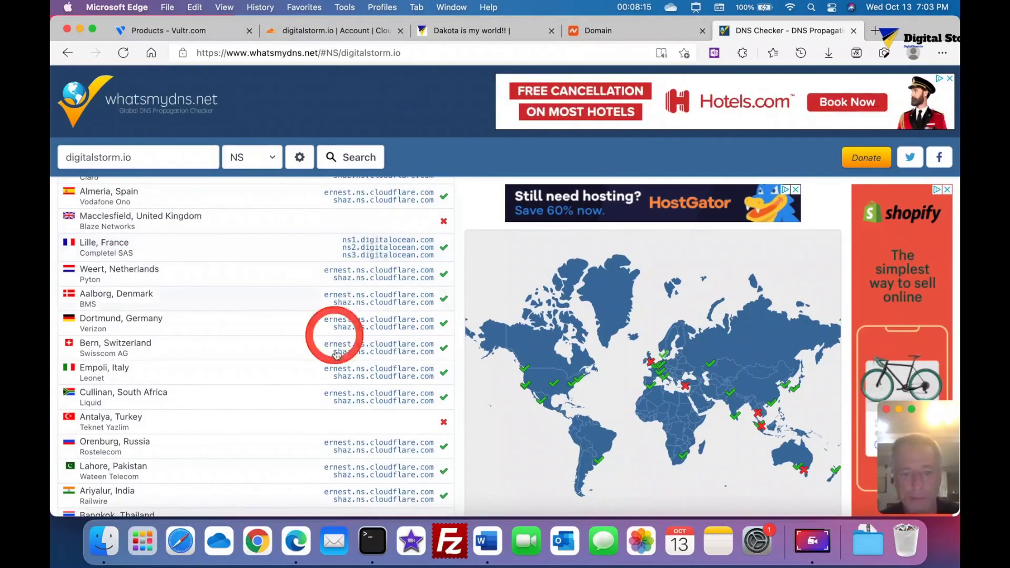
scroll(350, 379, down, 2)
scroll(350, 382, down, 12)
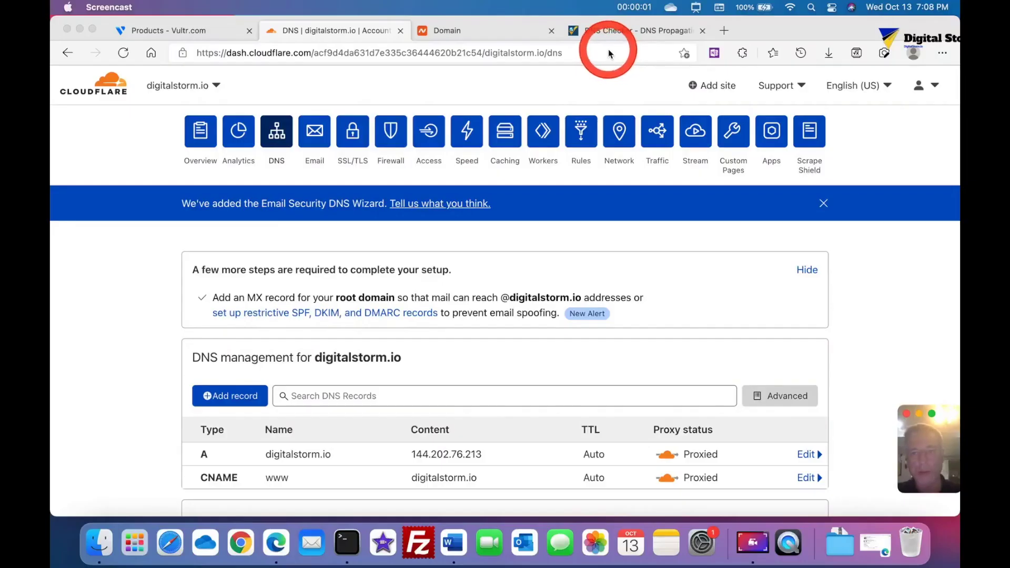
Check the Namecheap tab, then load digitalstorm.io in a new tab showing Undergoing Maintenance
click(504, 29)
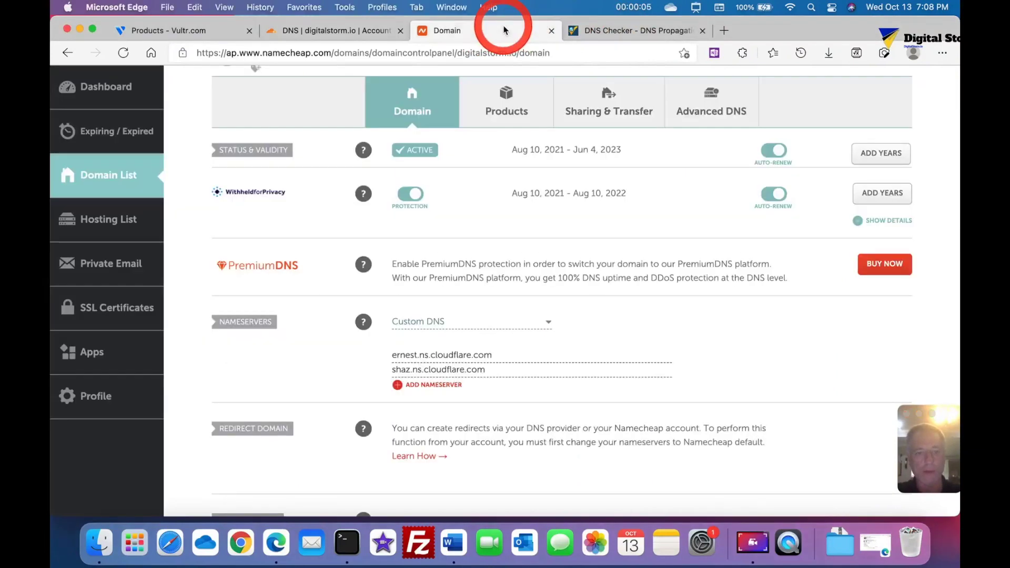
click(334, 28)
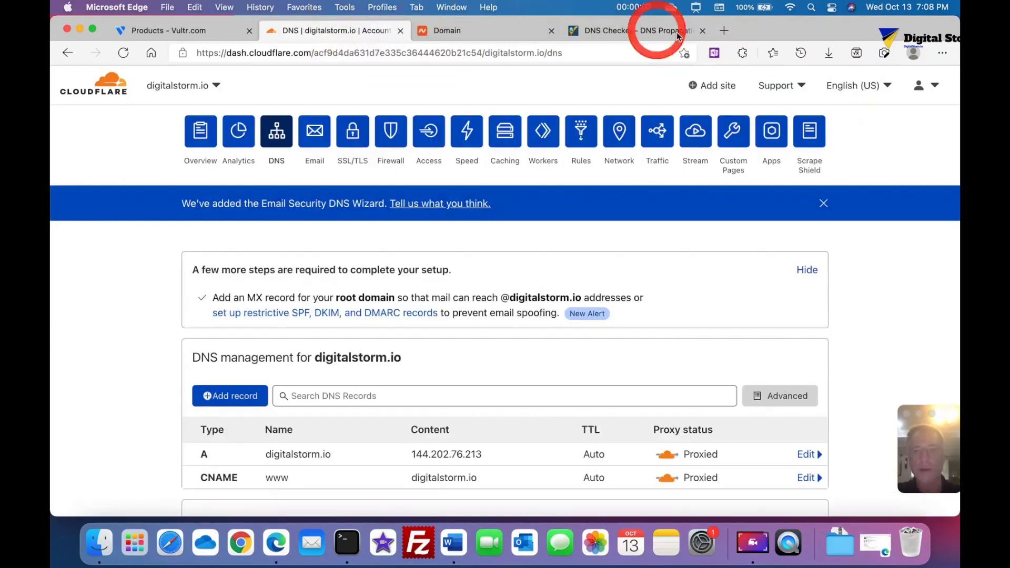
click(724, 30)
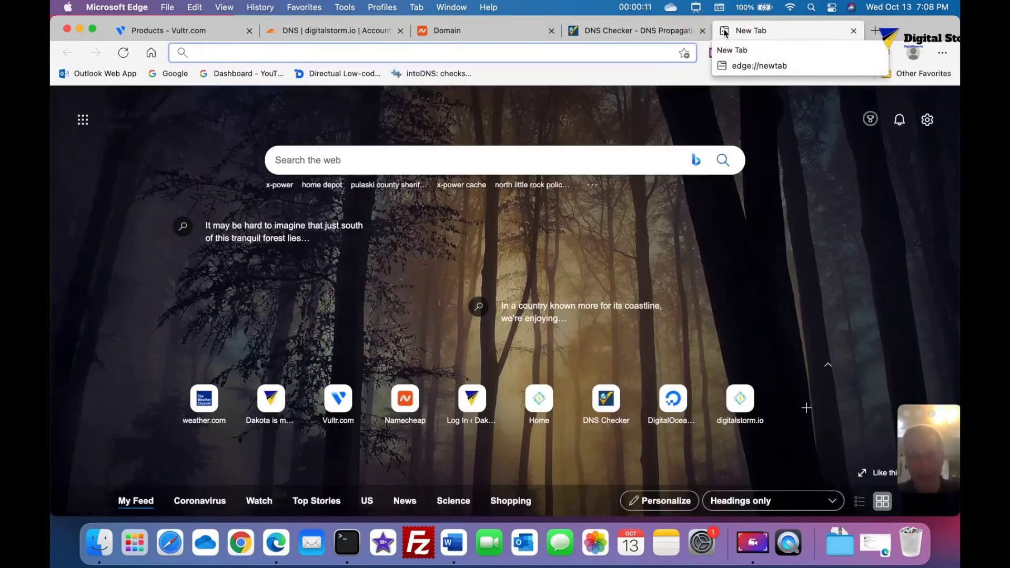
text(digitalstorm.io)
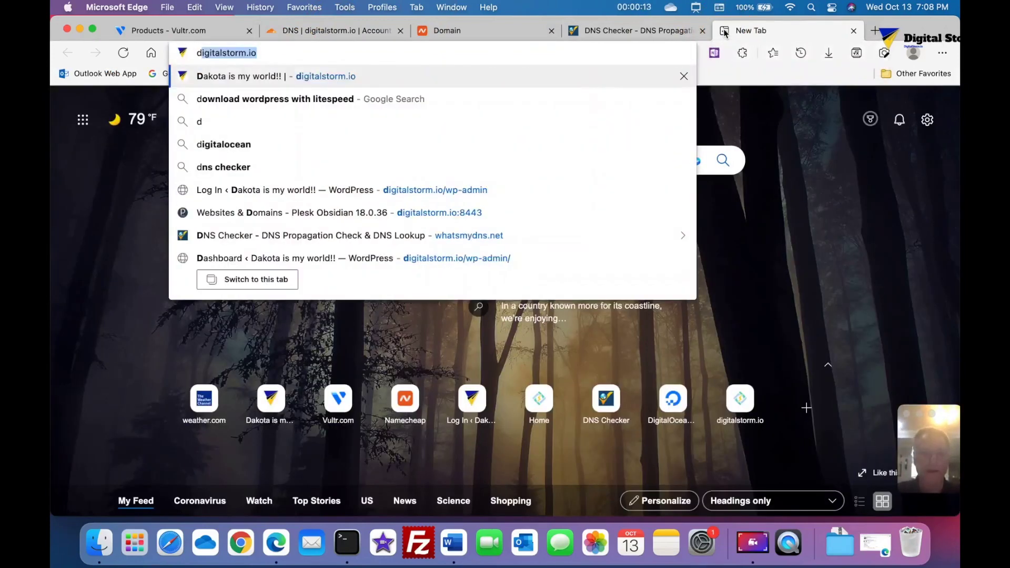
key(Return)
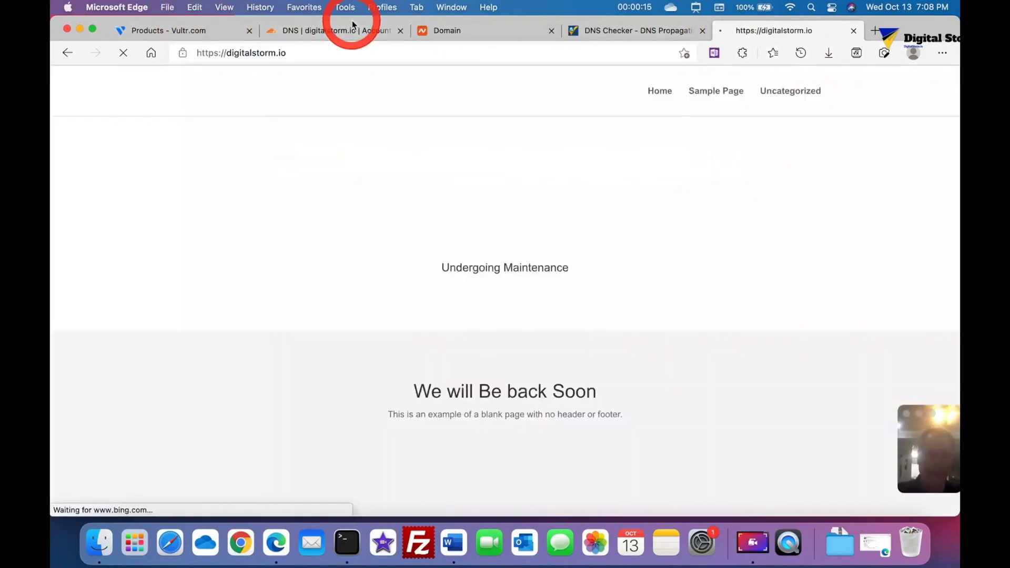
Check that digitalstorm.io's sni.cloudflaressl.com certificate is valid from Cloudflare Inc ECC CA-3, then return to Cloudflare DNS
click(181, 55)
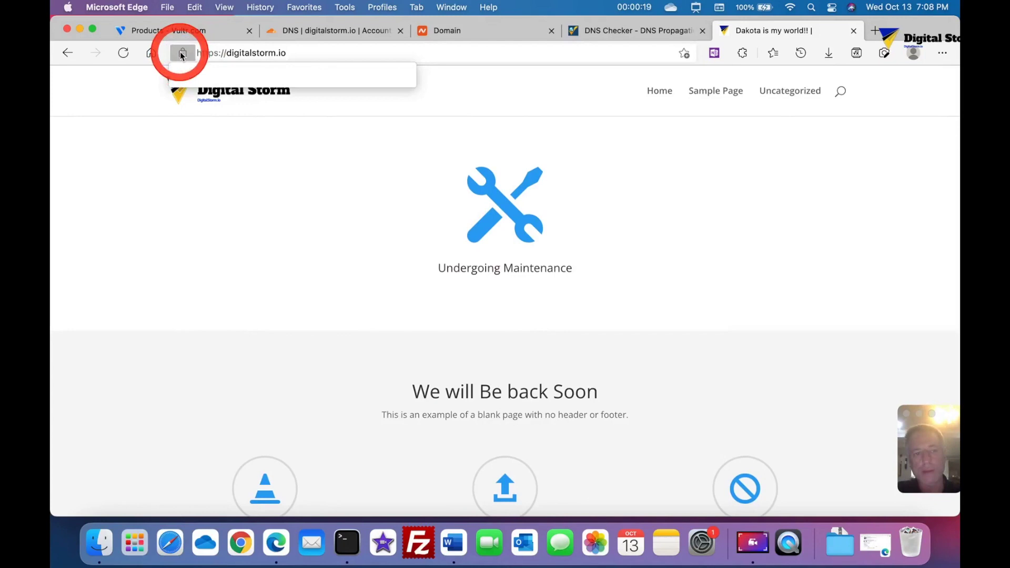
click(266, 79)
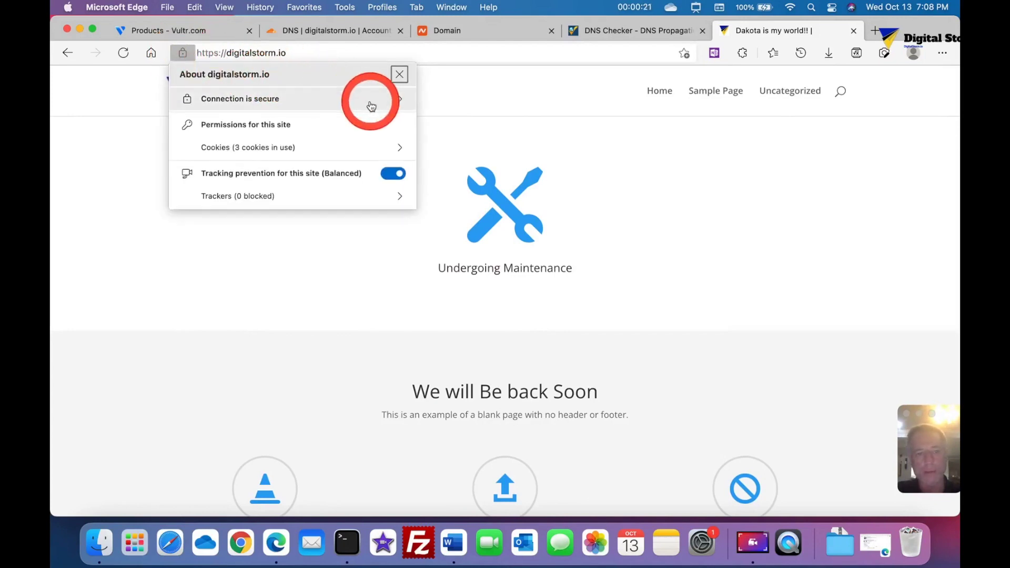
click(253, 98)
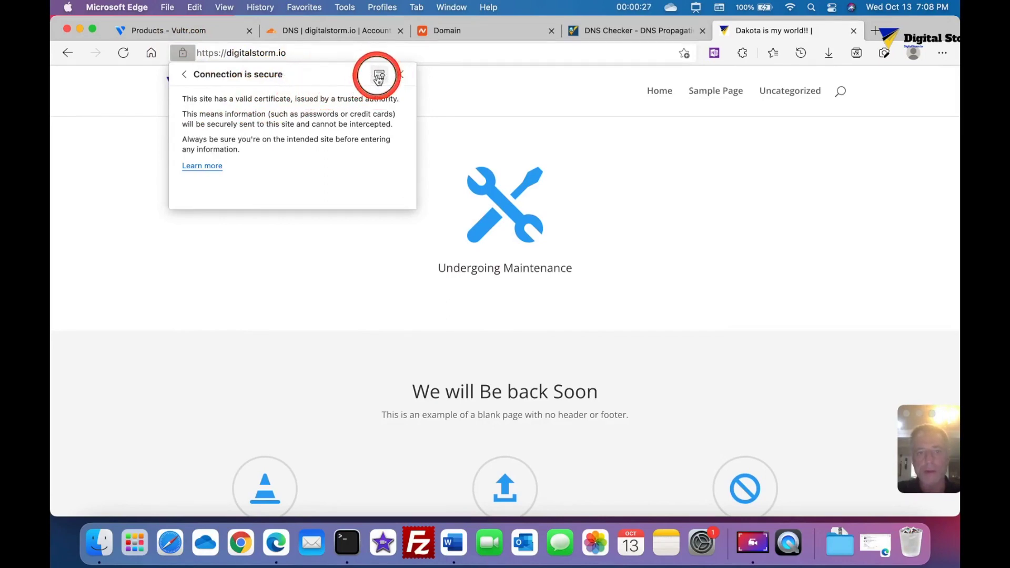
click(379, 76)
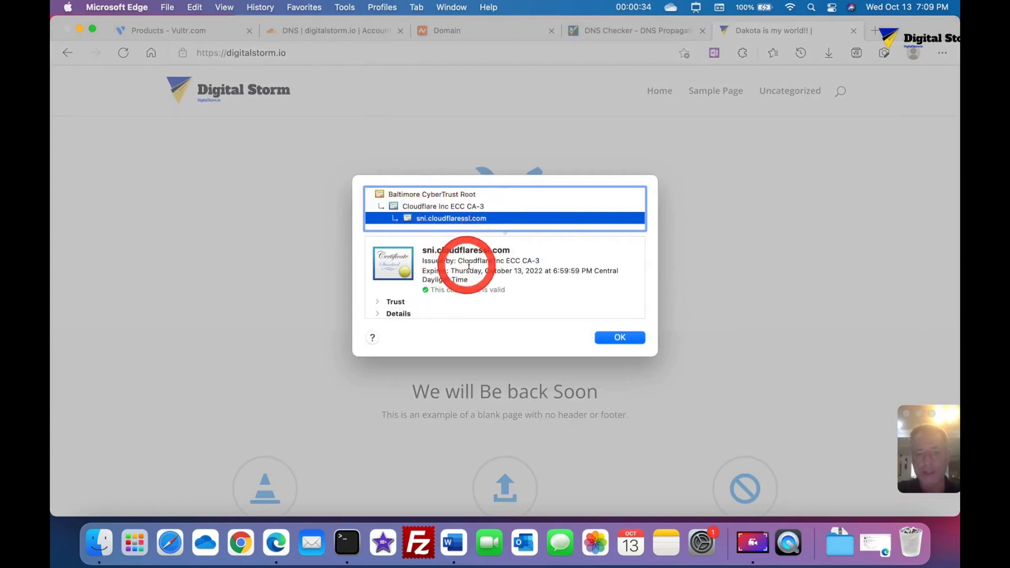
scroll(495, 268, down, 1)
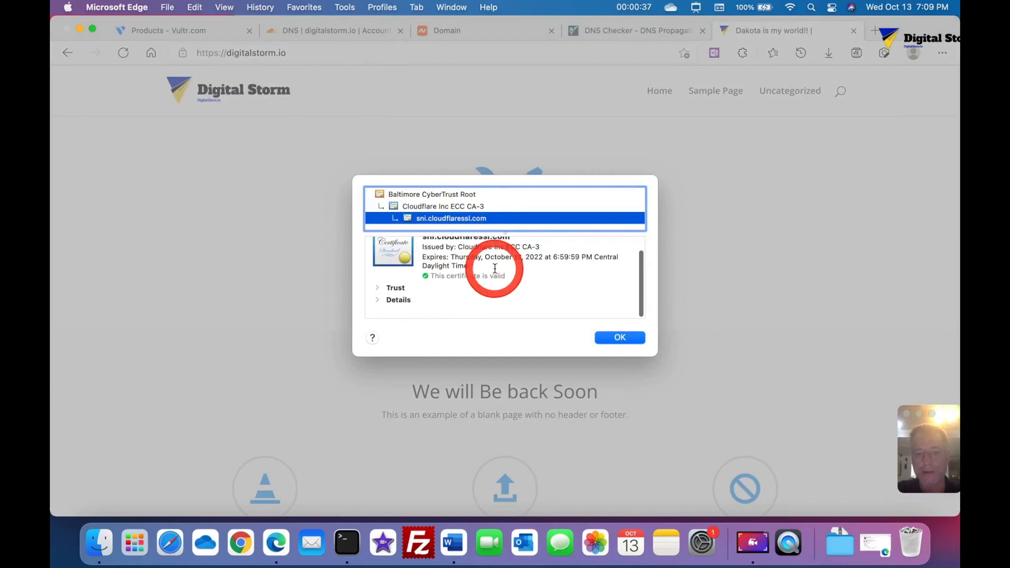
scroll(495, 269, up, 1)
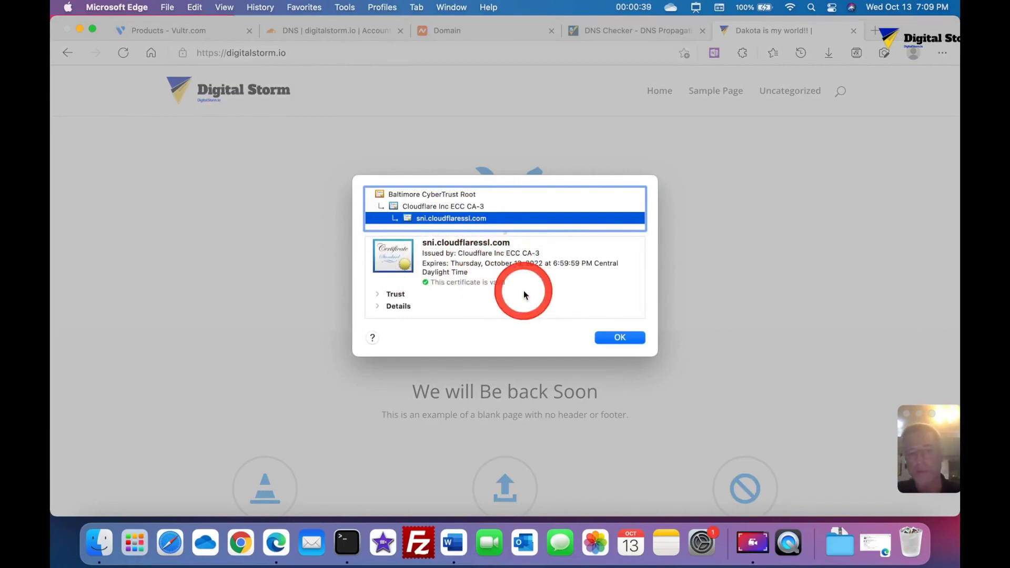
click(622, 337)
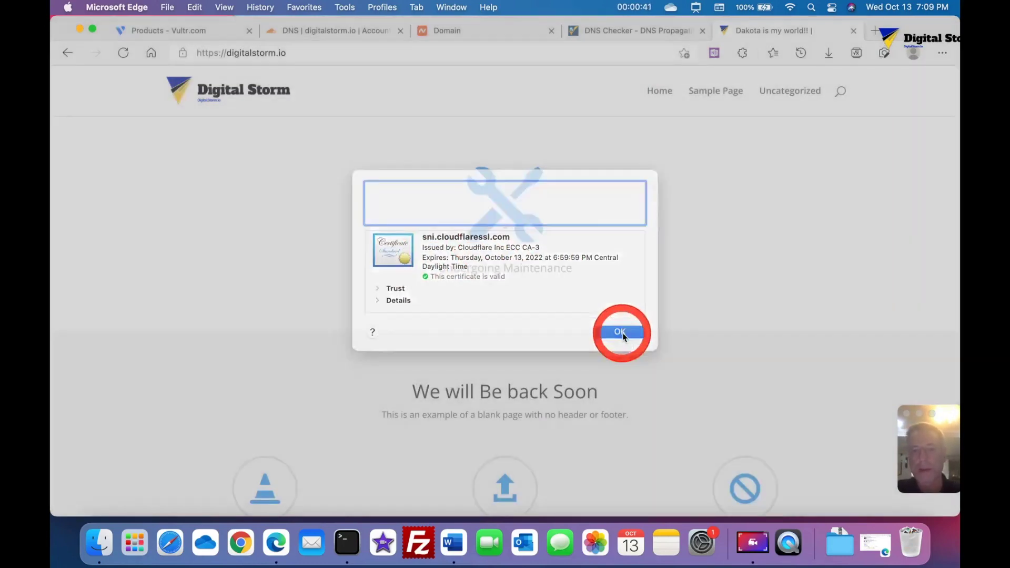
click(358, 30)
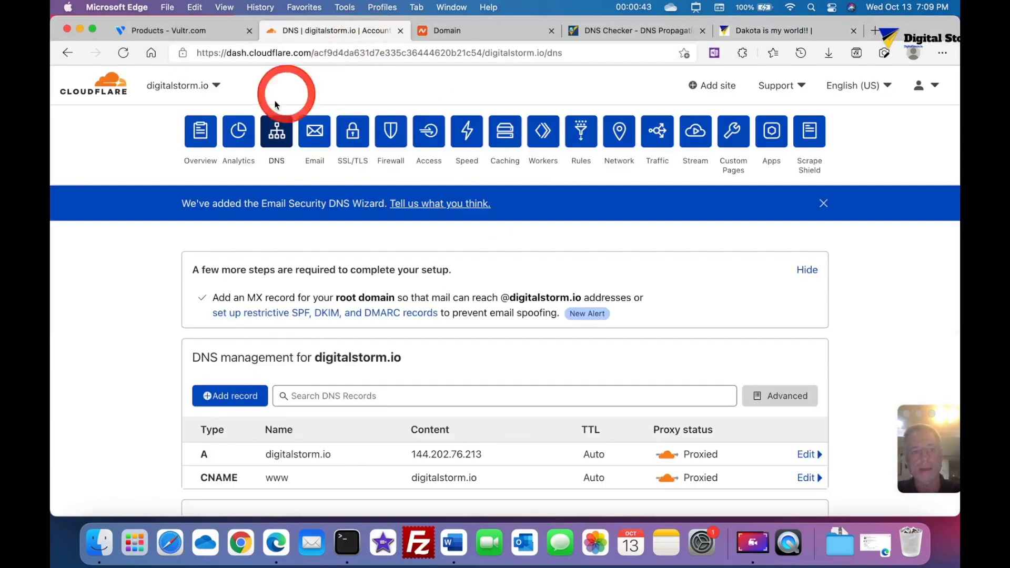
Open the digitalstorm.io site card from the account Home to view its 'Cloudflare is now protecting your site' overview
click(101, 96)
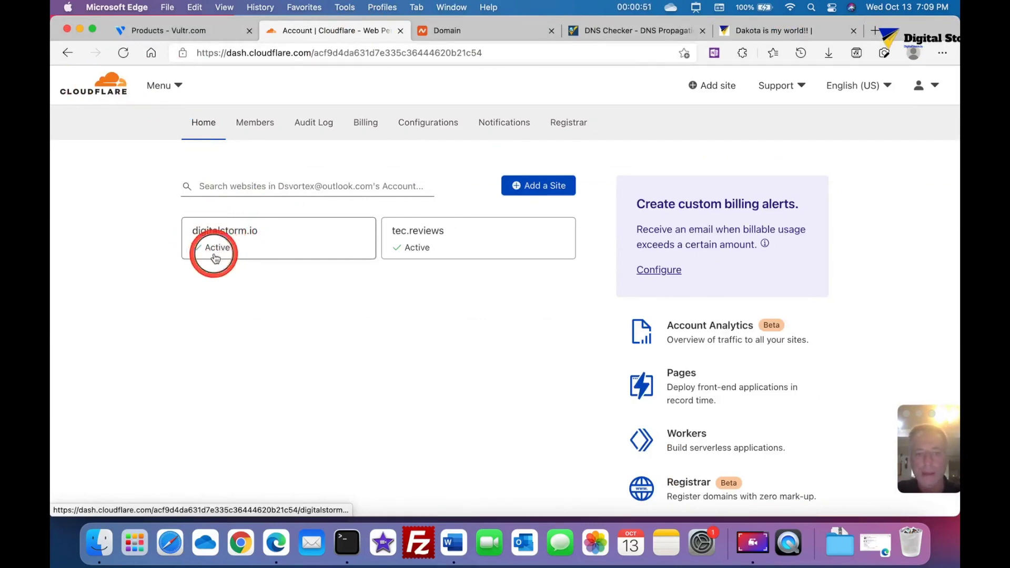
click(215, 258)
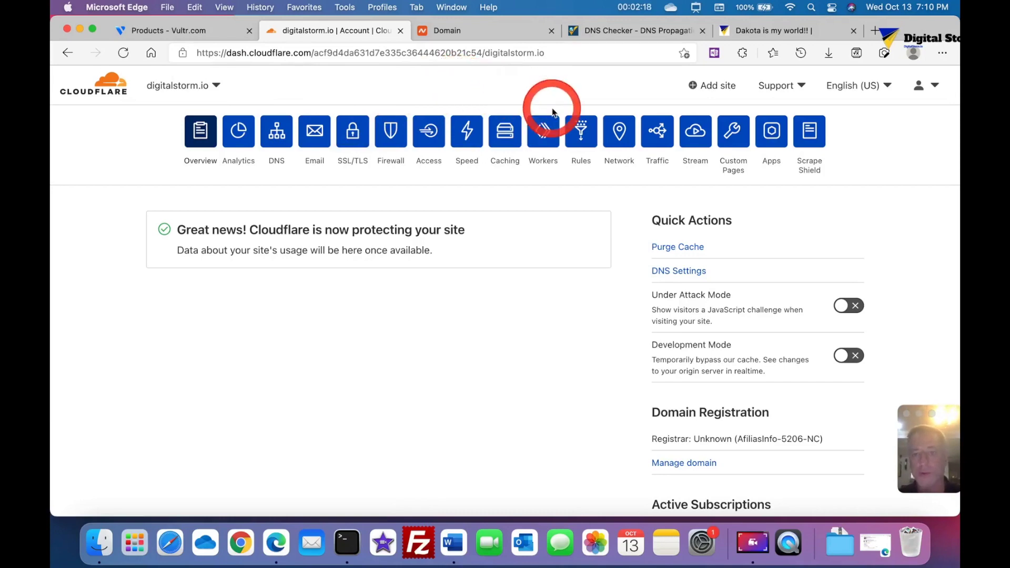
click(634, 7)
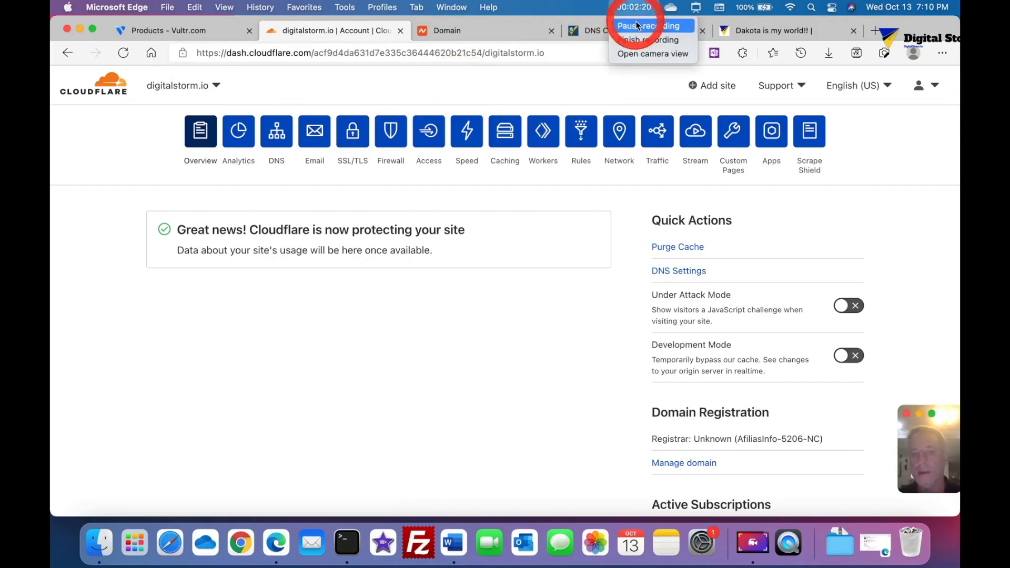